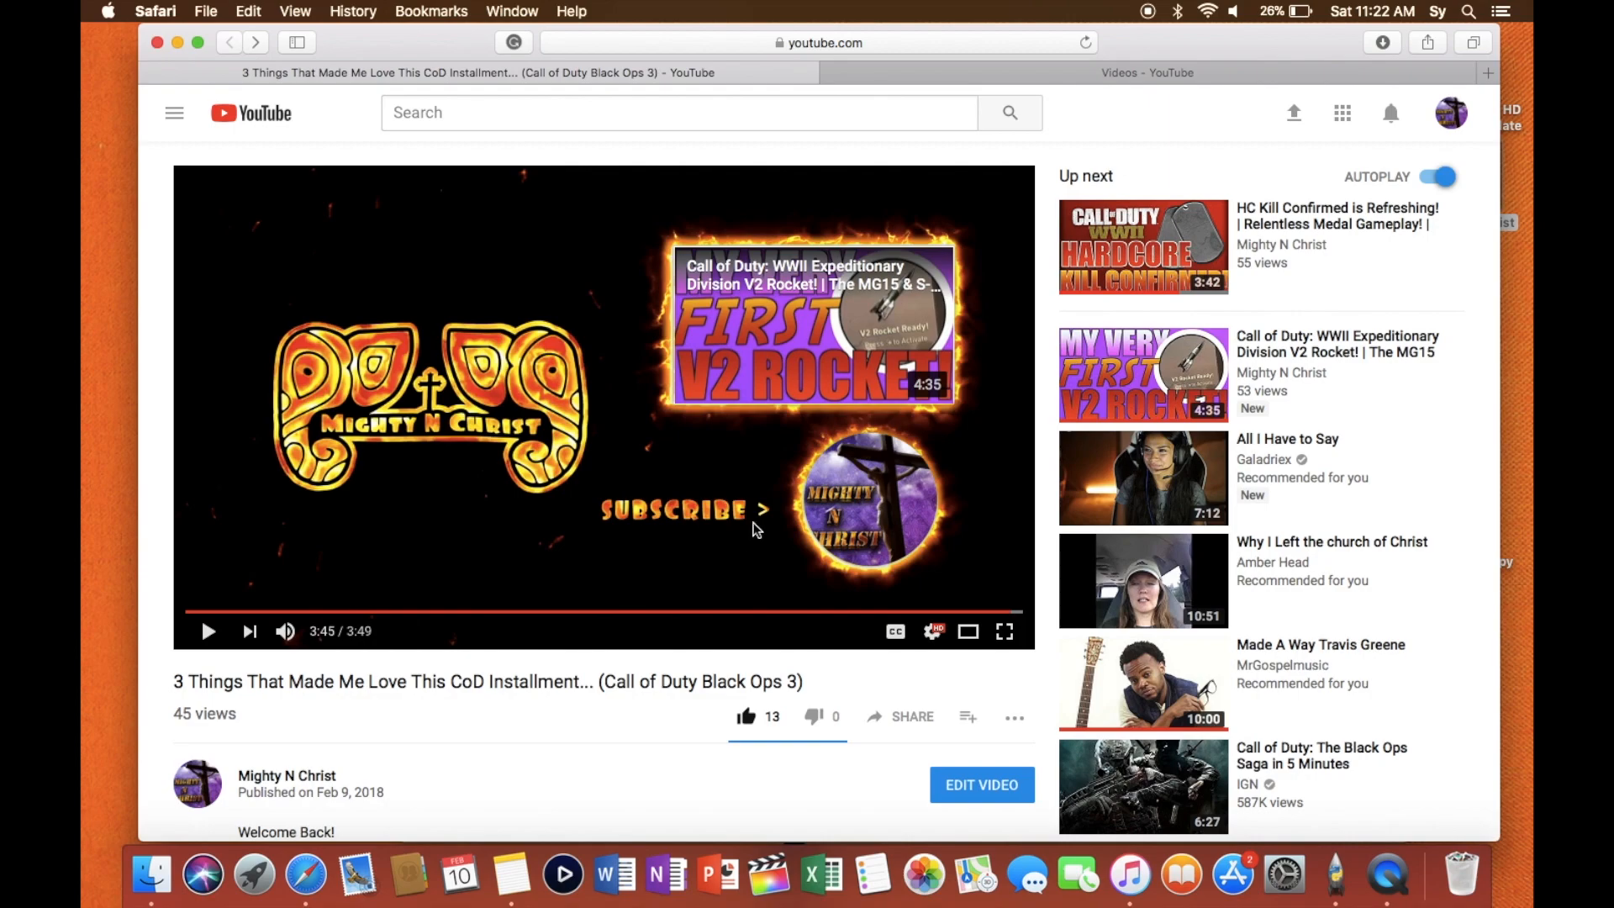
- Open the end screen editor for the video "3 Things That Made Me Love This CoD Installment... (Call of Duty Black Ops 3)"
mouse_move(869, 527)
left_click(955, 76)
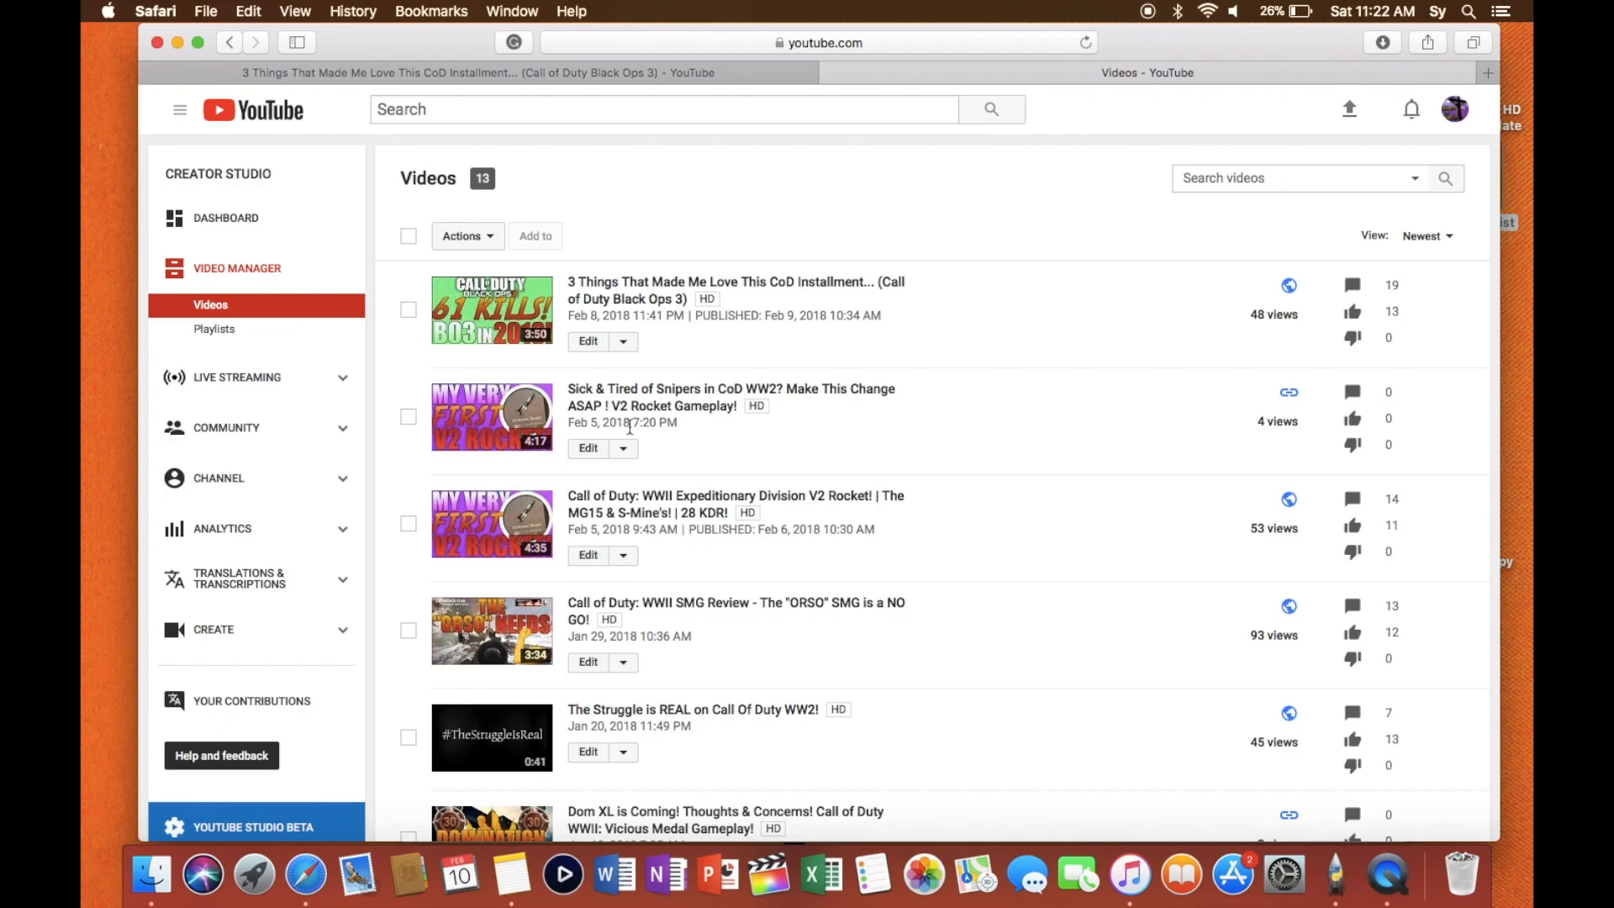
left_click(589, 345)
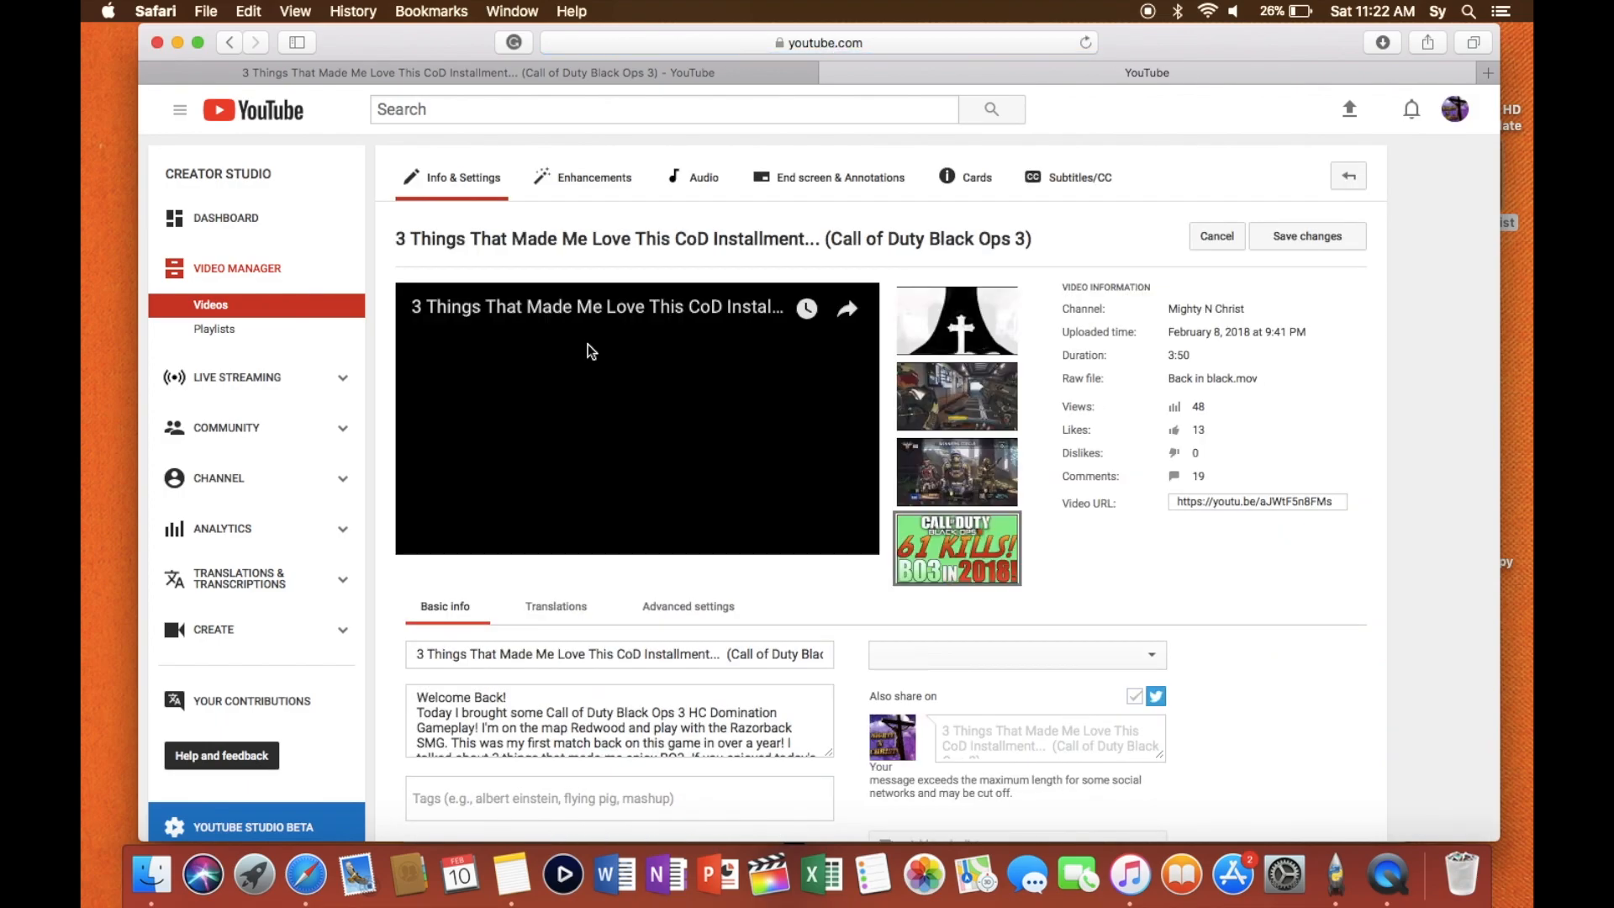
left_click(831, 181)
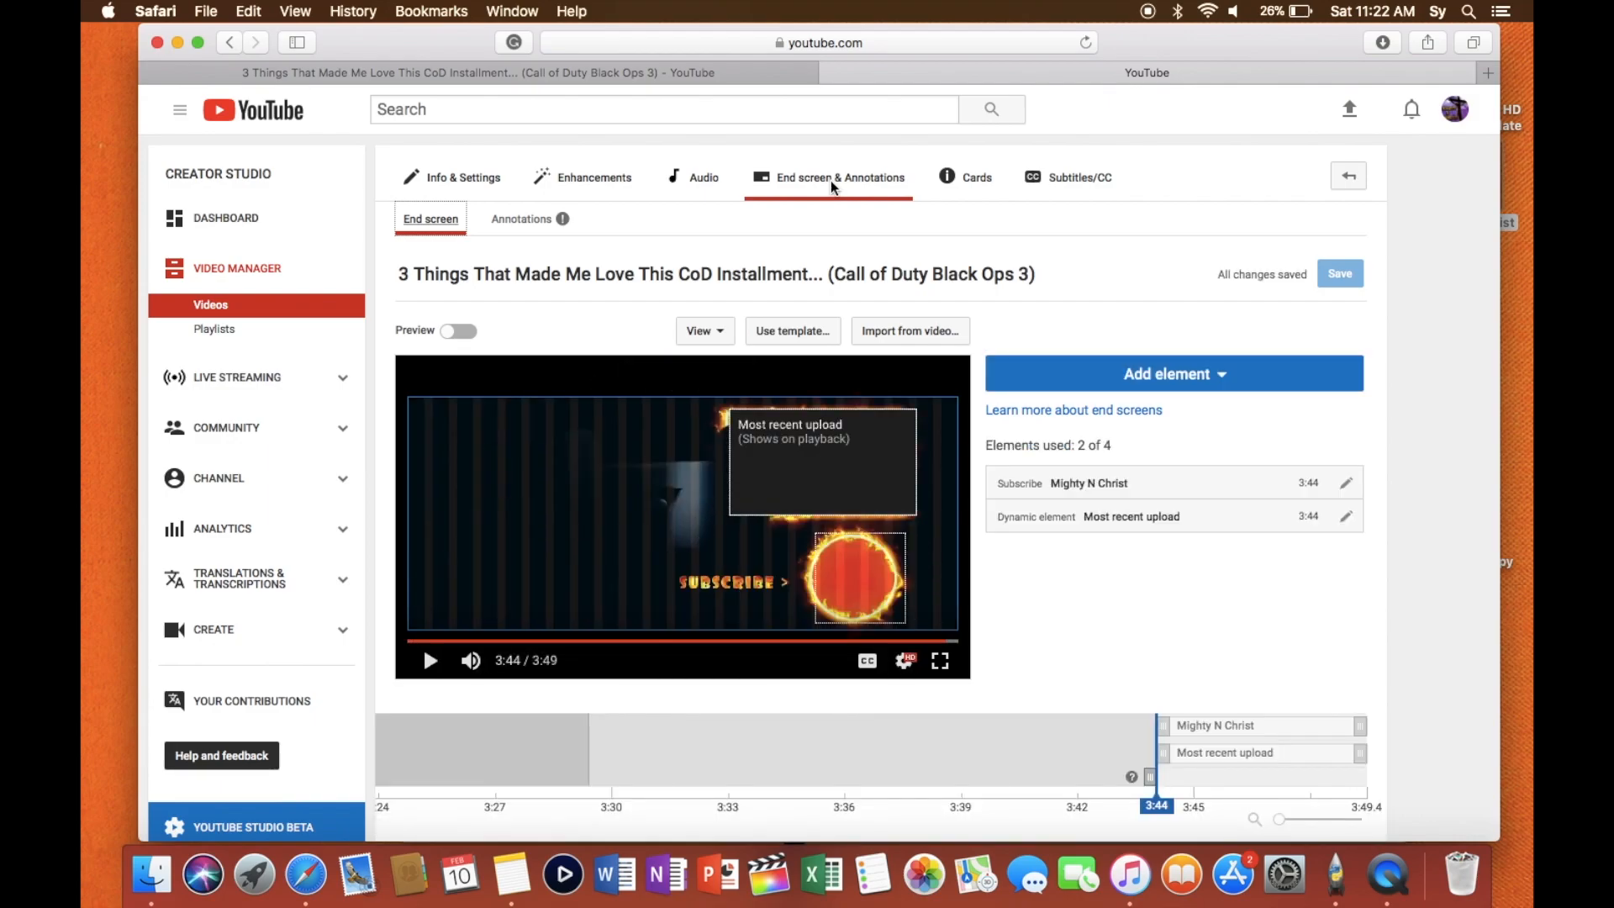
scroll(900, 297, "down", 2)
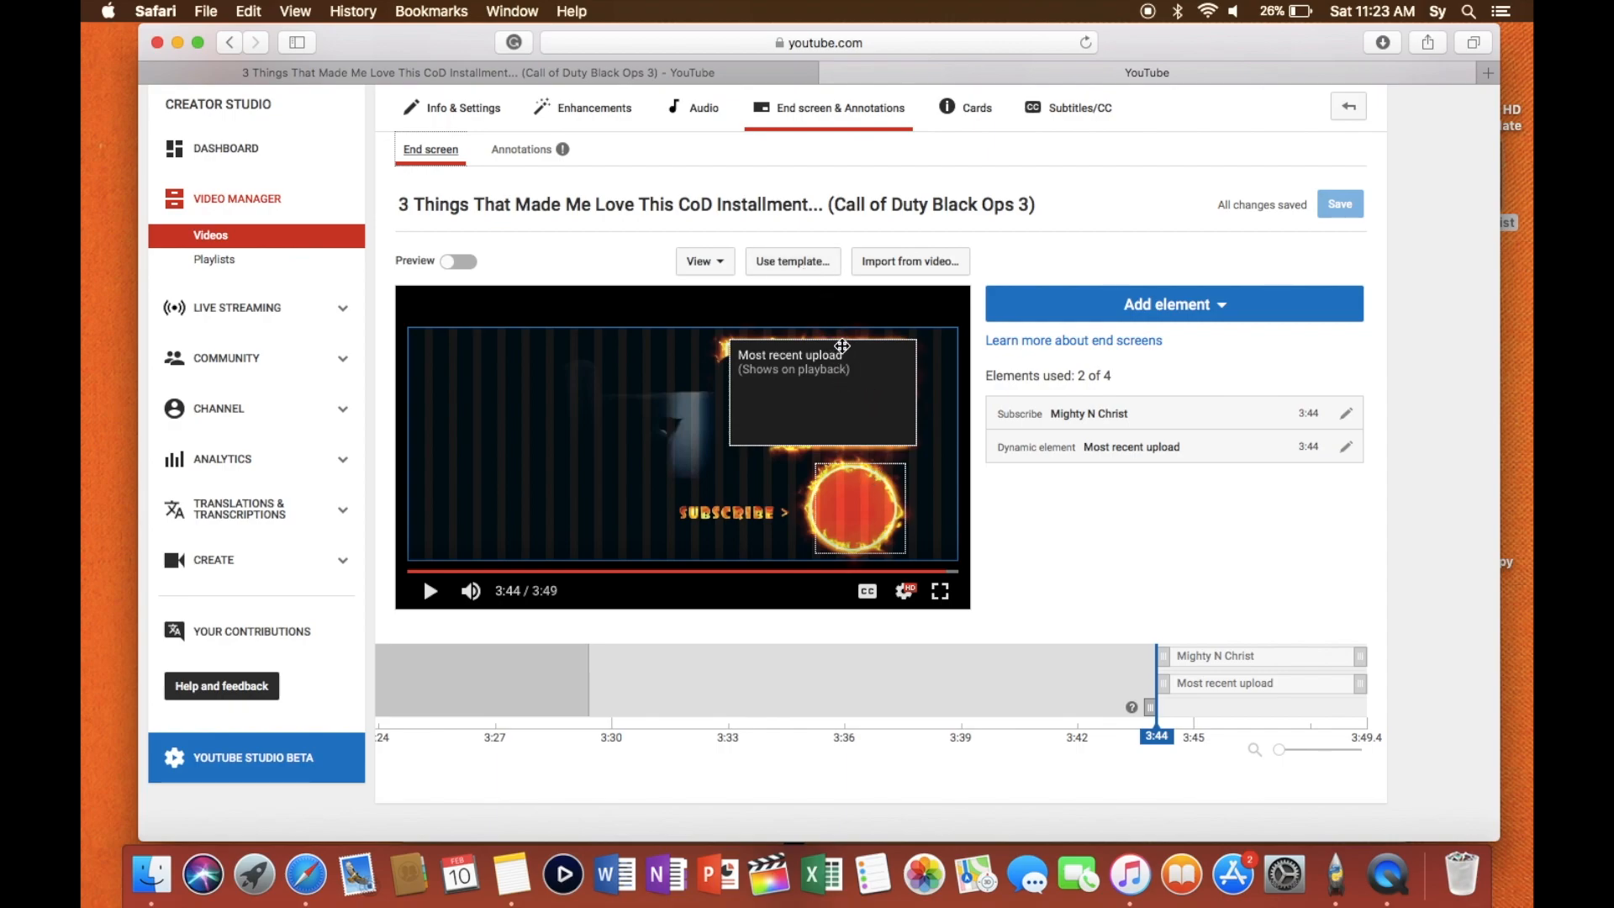
- Delete the existing most recent upload and subscribe elements from the end screen
left_click(841, 404)
key("BackSpace")
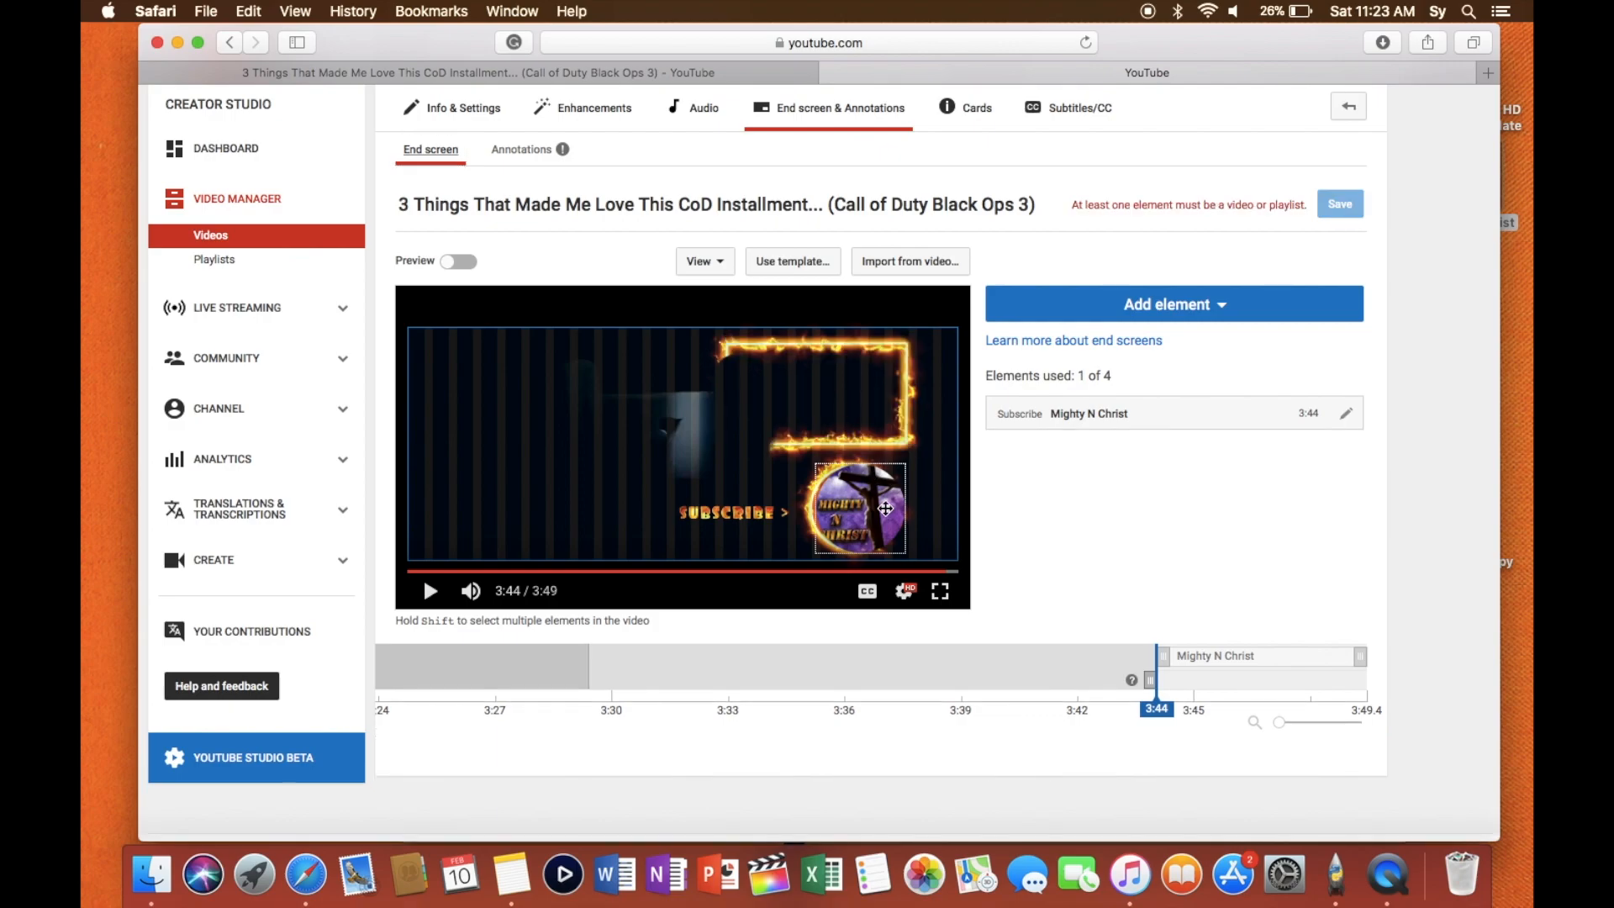
key("BackSpace")
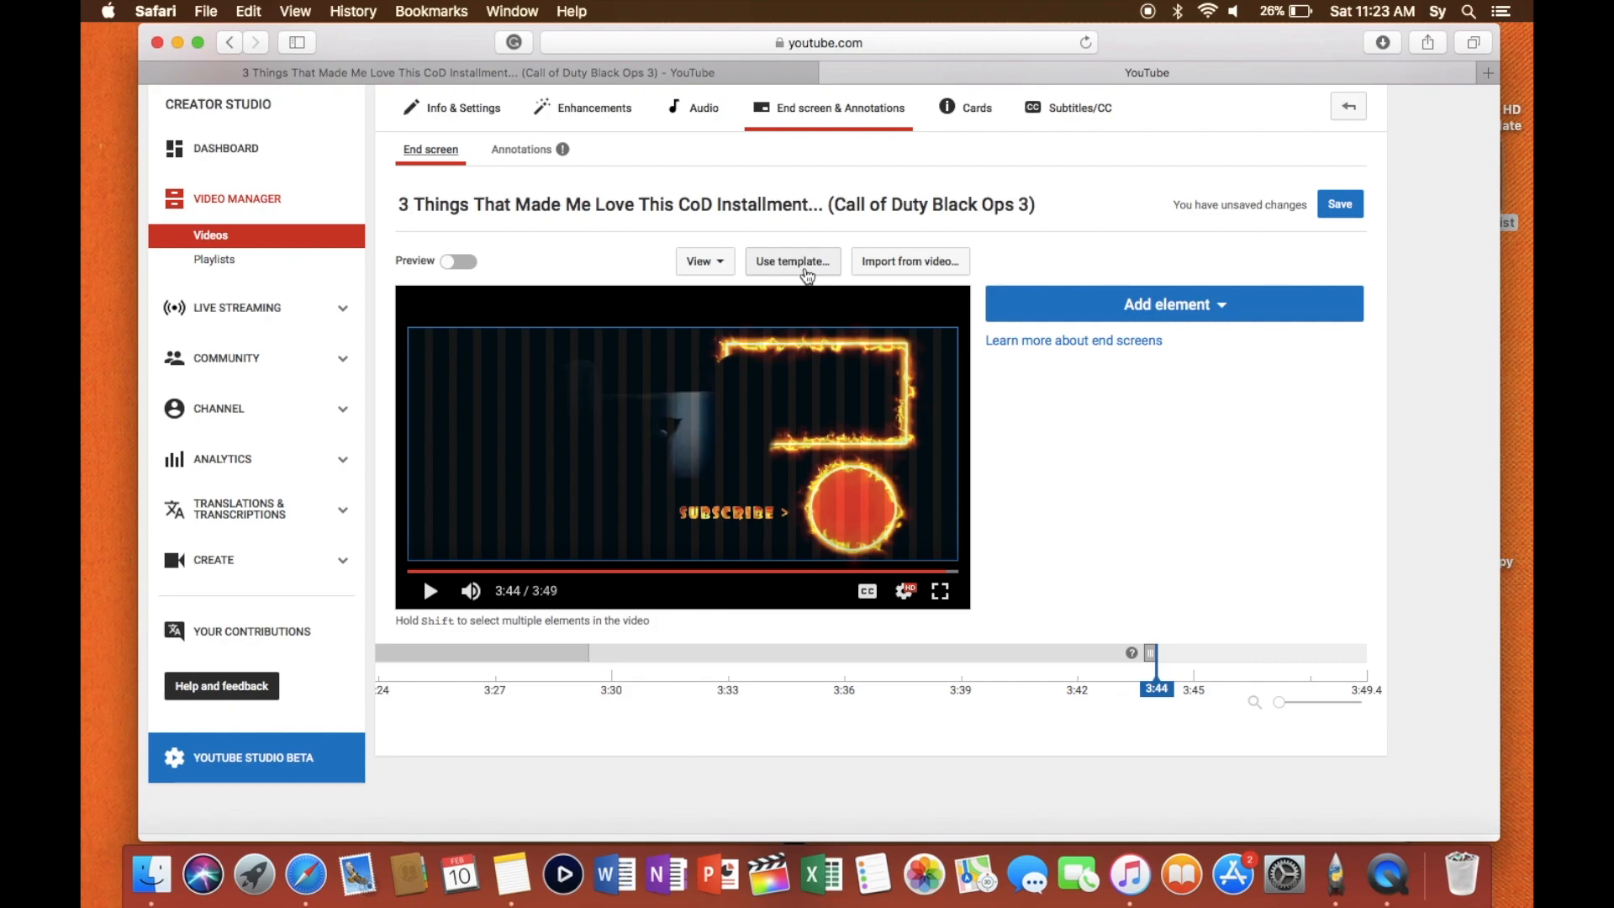
- Apply the "1 Video | 1 Subscribe" template with the video at mid-height on the left and the subscribe circle on the right
left_click(796, 262)
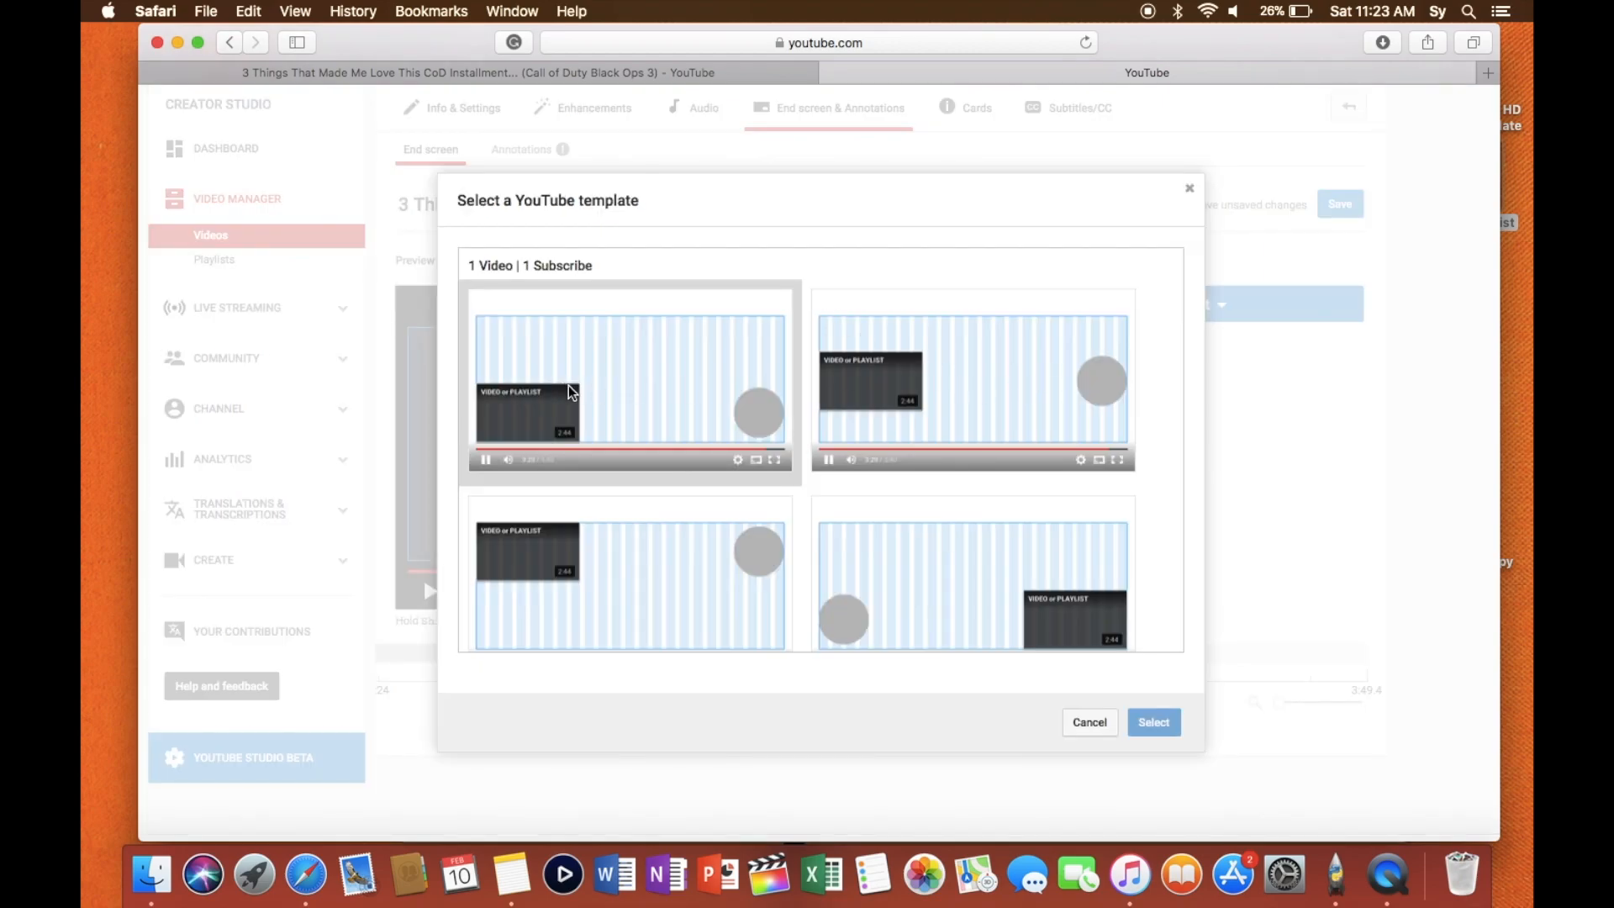
scroll(853, 410, "down", 5)
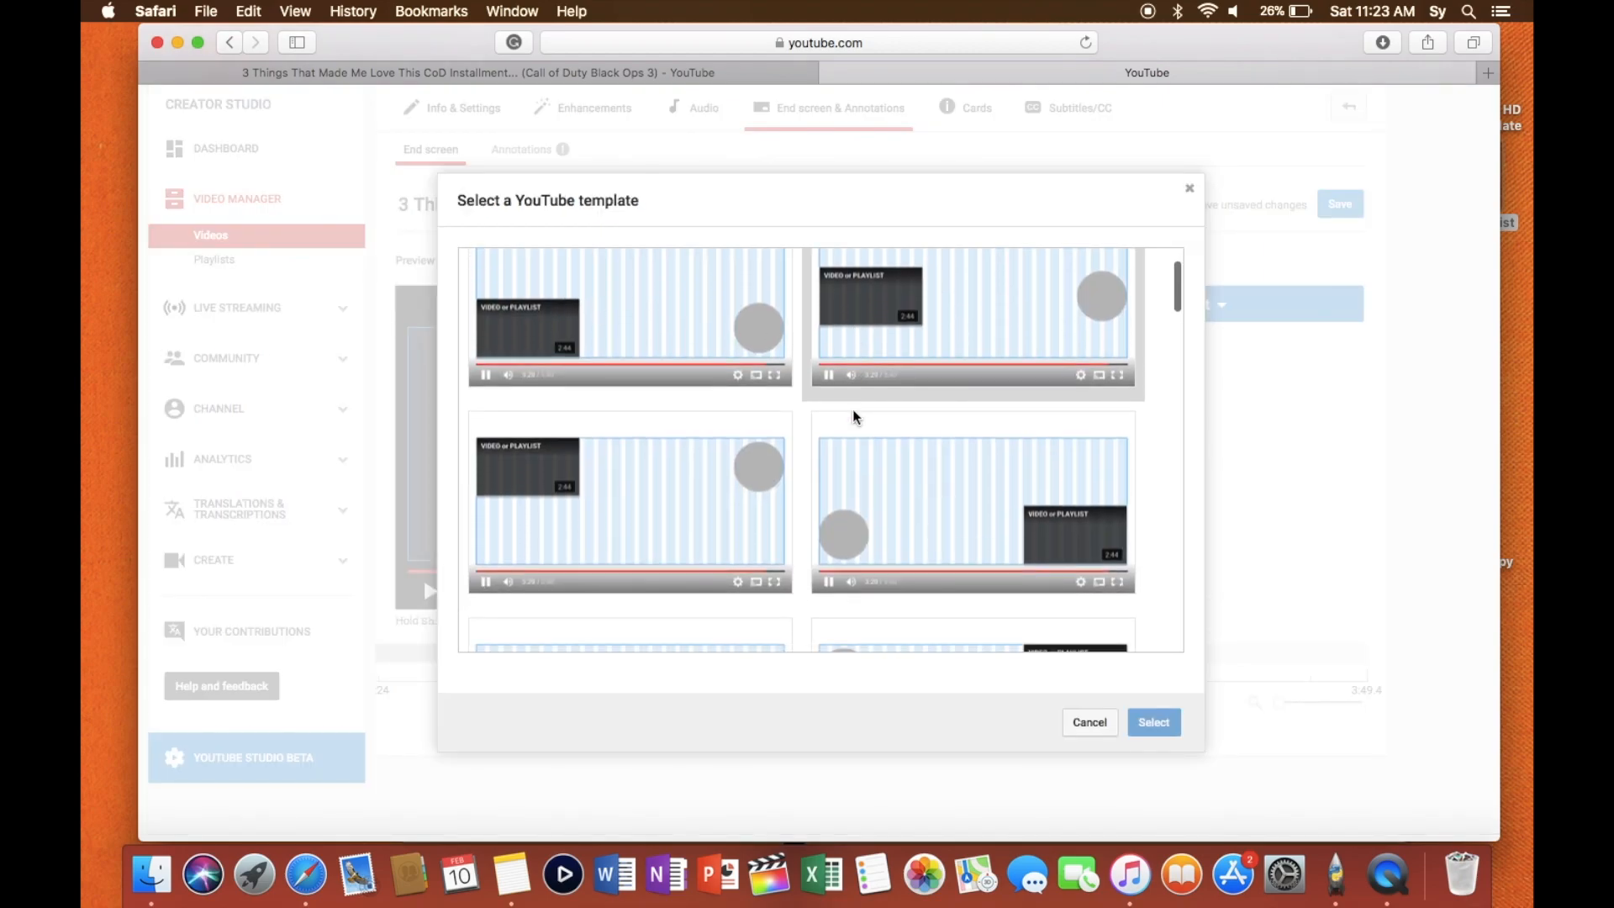
scroll(852, 410, "down", 4)
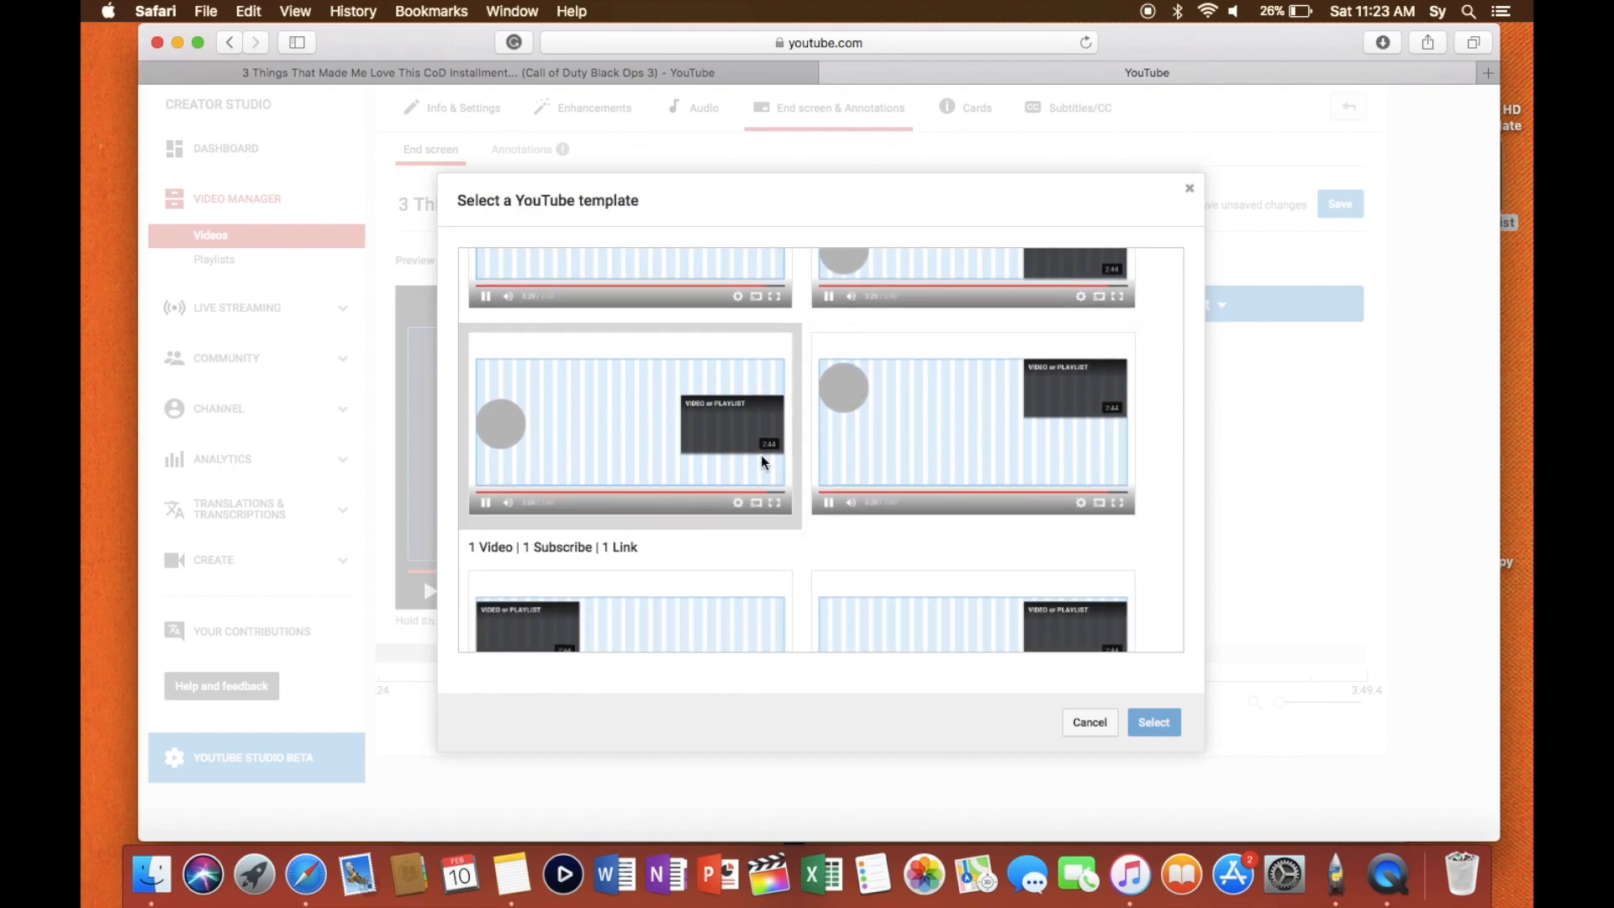
scroll(988, 456, "down", 2)
scroll(988, 456, "up", 6)
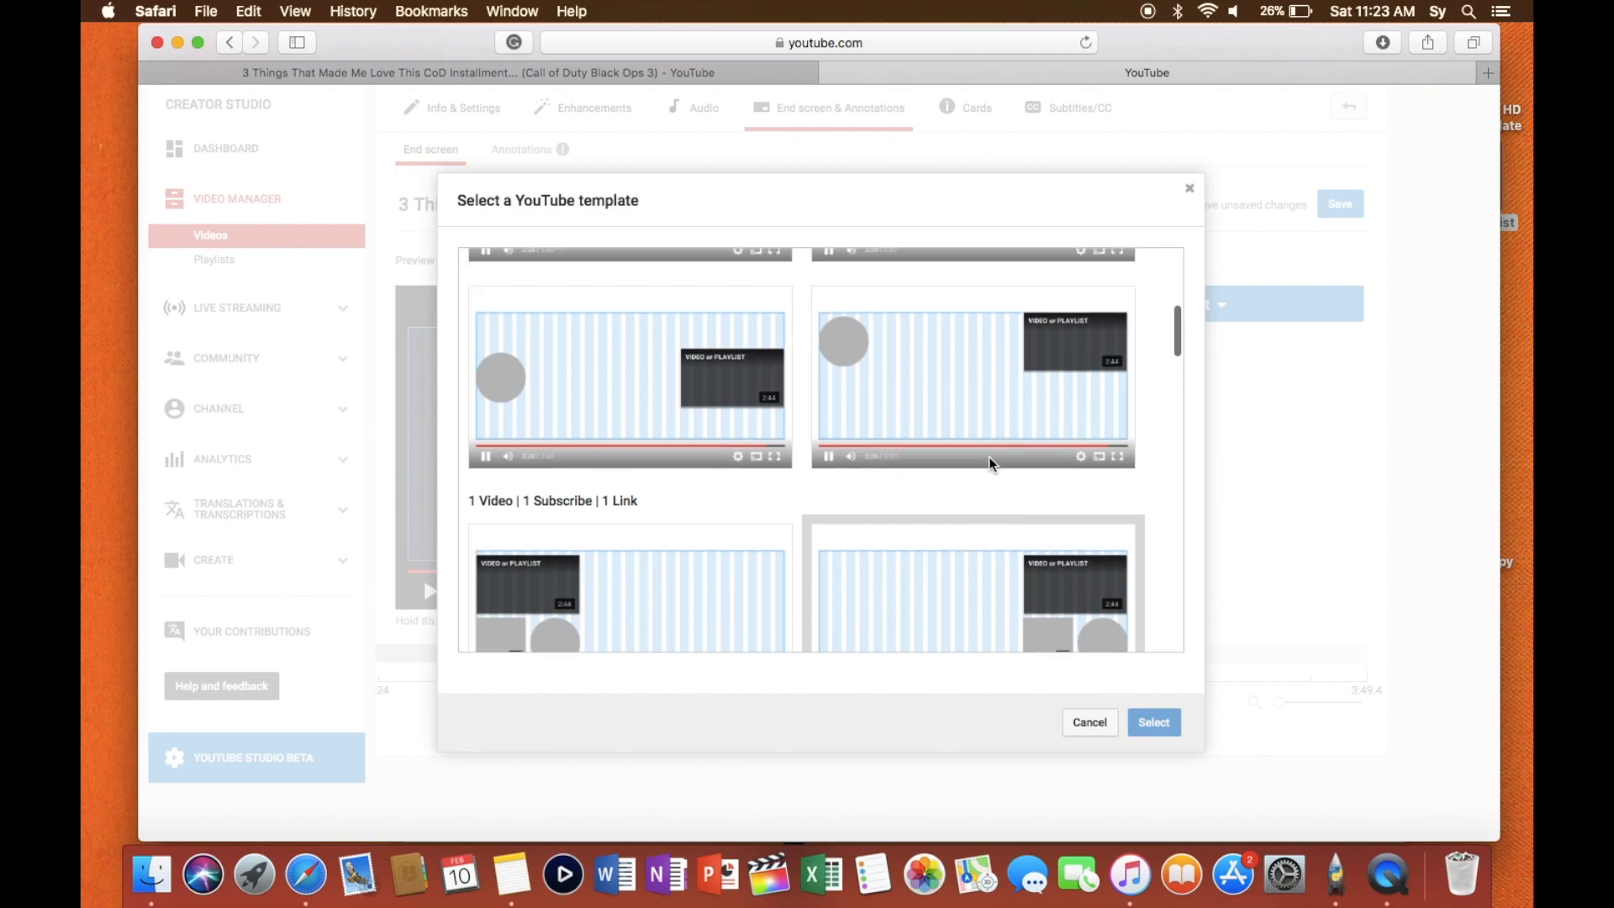
left_click(988, 457)
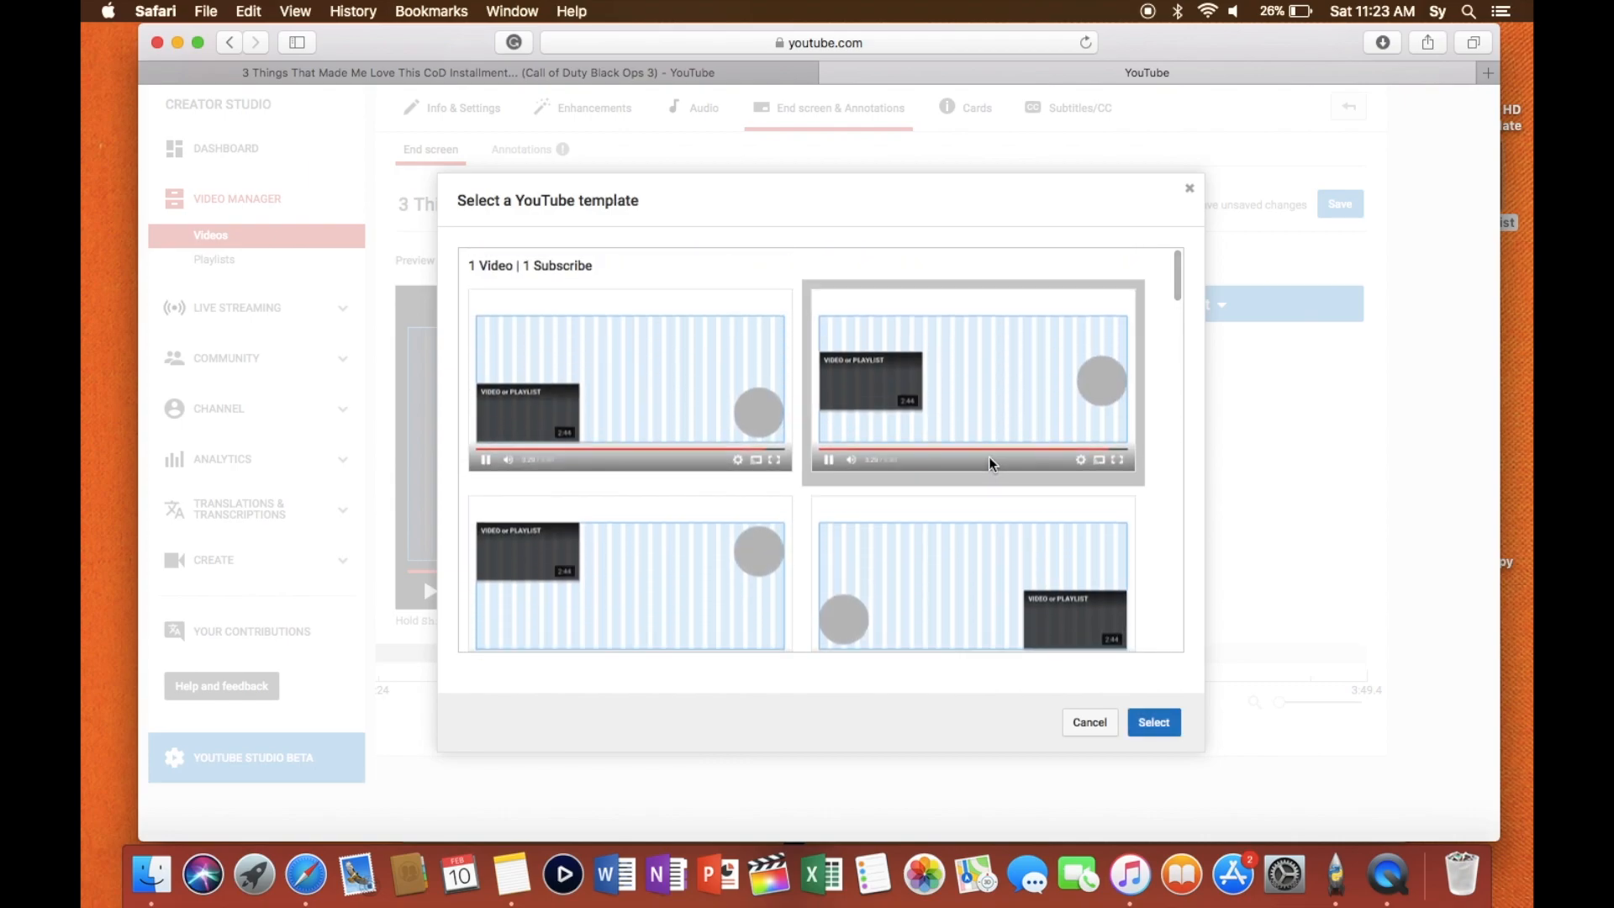
left_click(1155, 724)
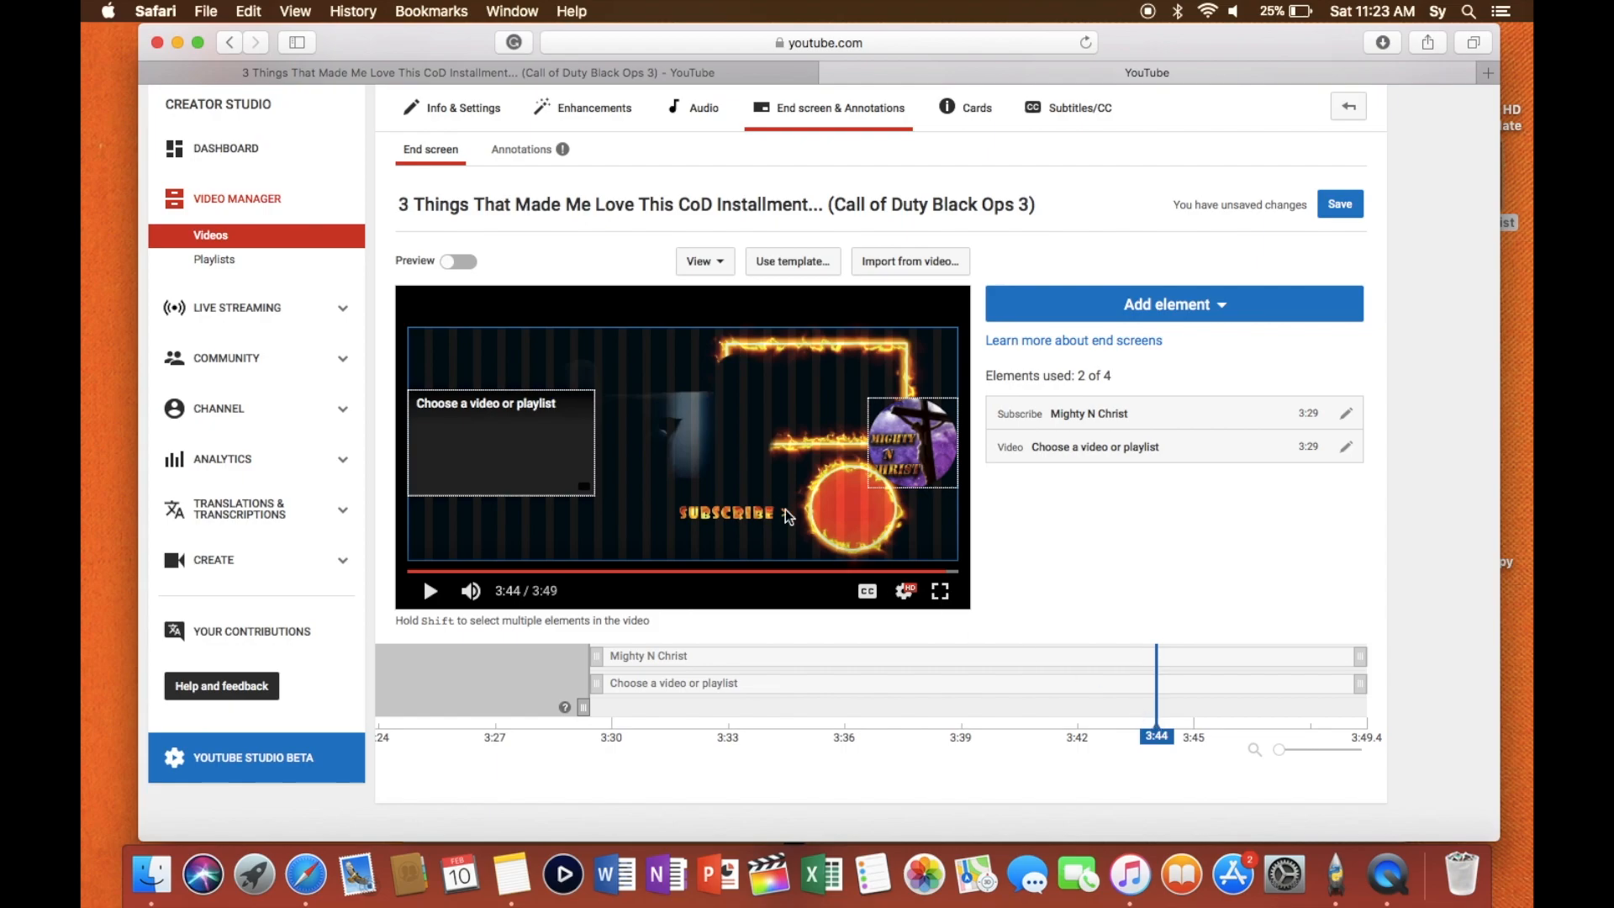
- Try moving the video and subscribe elements inward from the edges of the video frame
left_click(522, 432)
left_click_drag(522, 433, 603, 418)
left_click_drag(922, 451, 858, 450)
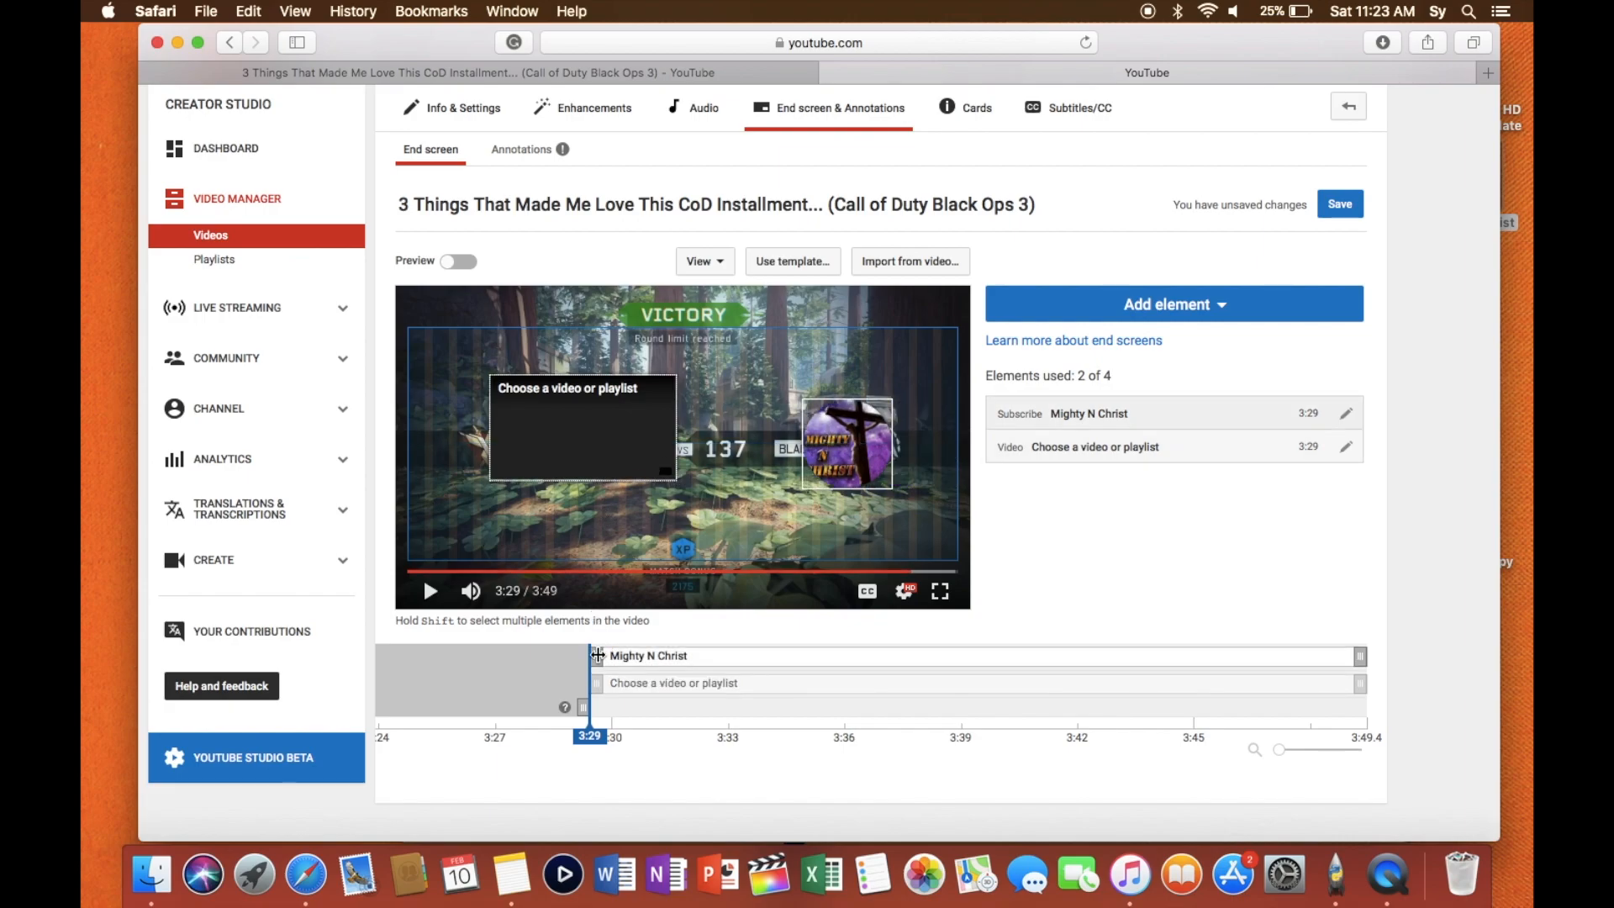
- Set the start time of both the subscribe element and the video element to 3:44 on the timeline
mouse_move(597, 655)
left_mouse_down()
mouse_move(721, 645)
mouse_move(597, 638)
left_mouse_up()
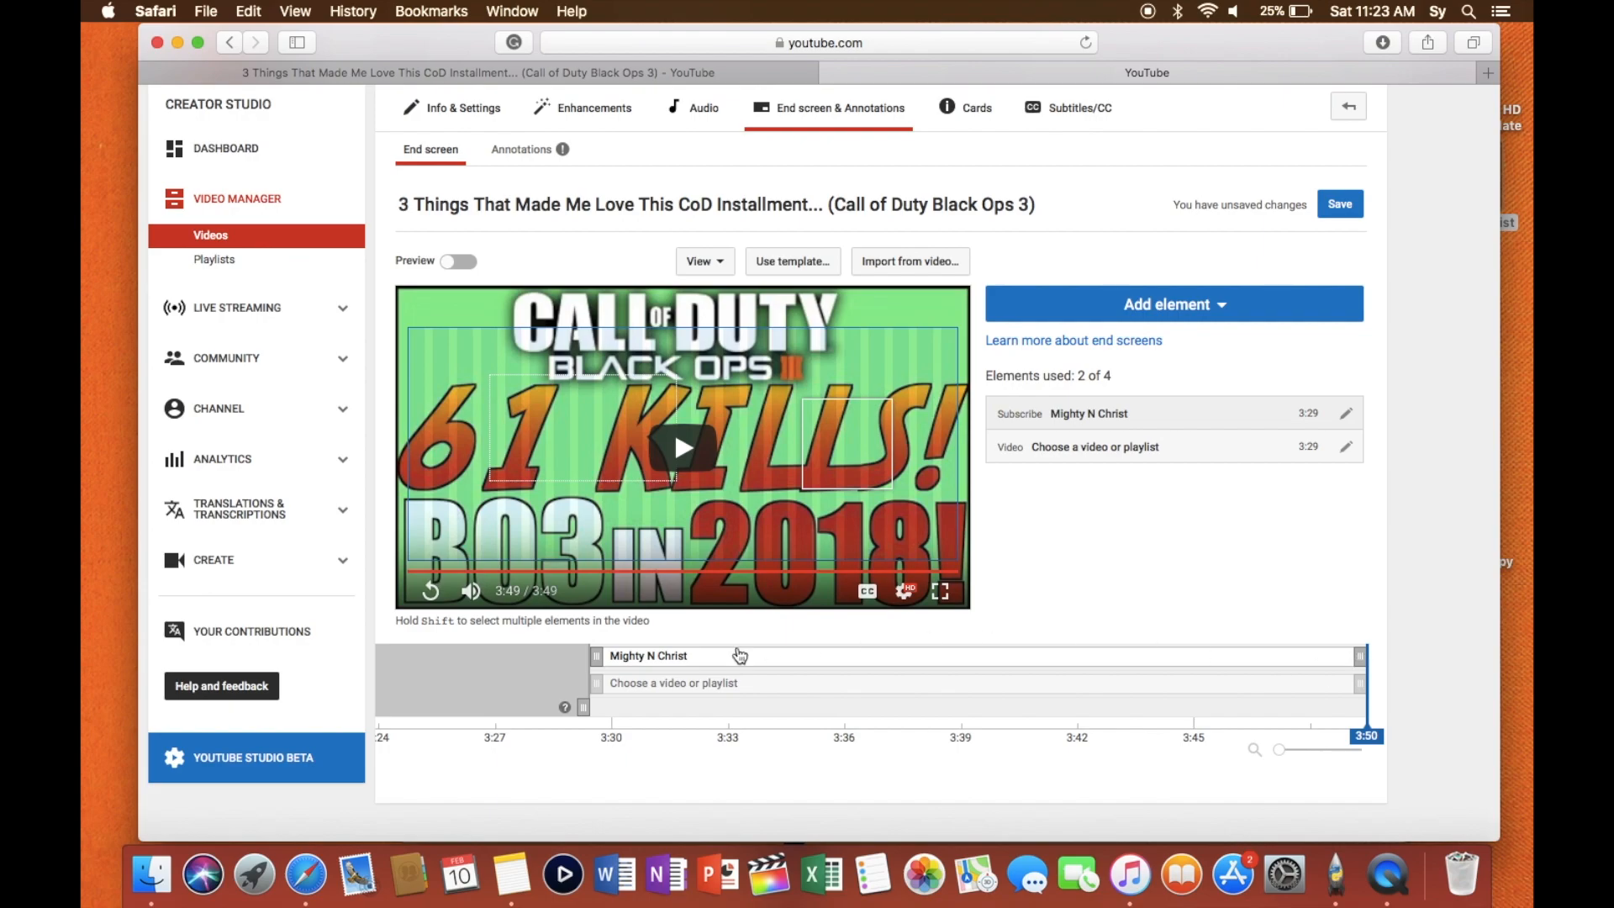
left_click_drag(600, 654, 1170, 638)
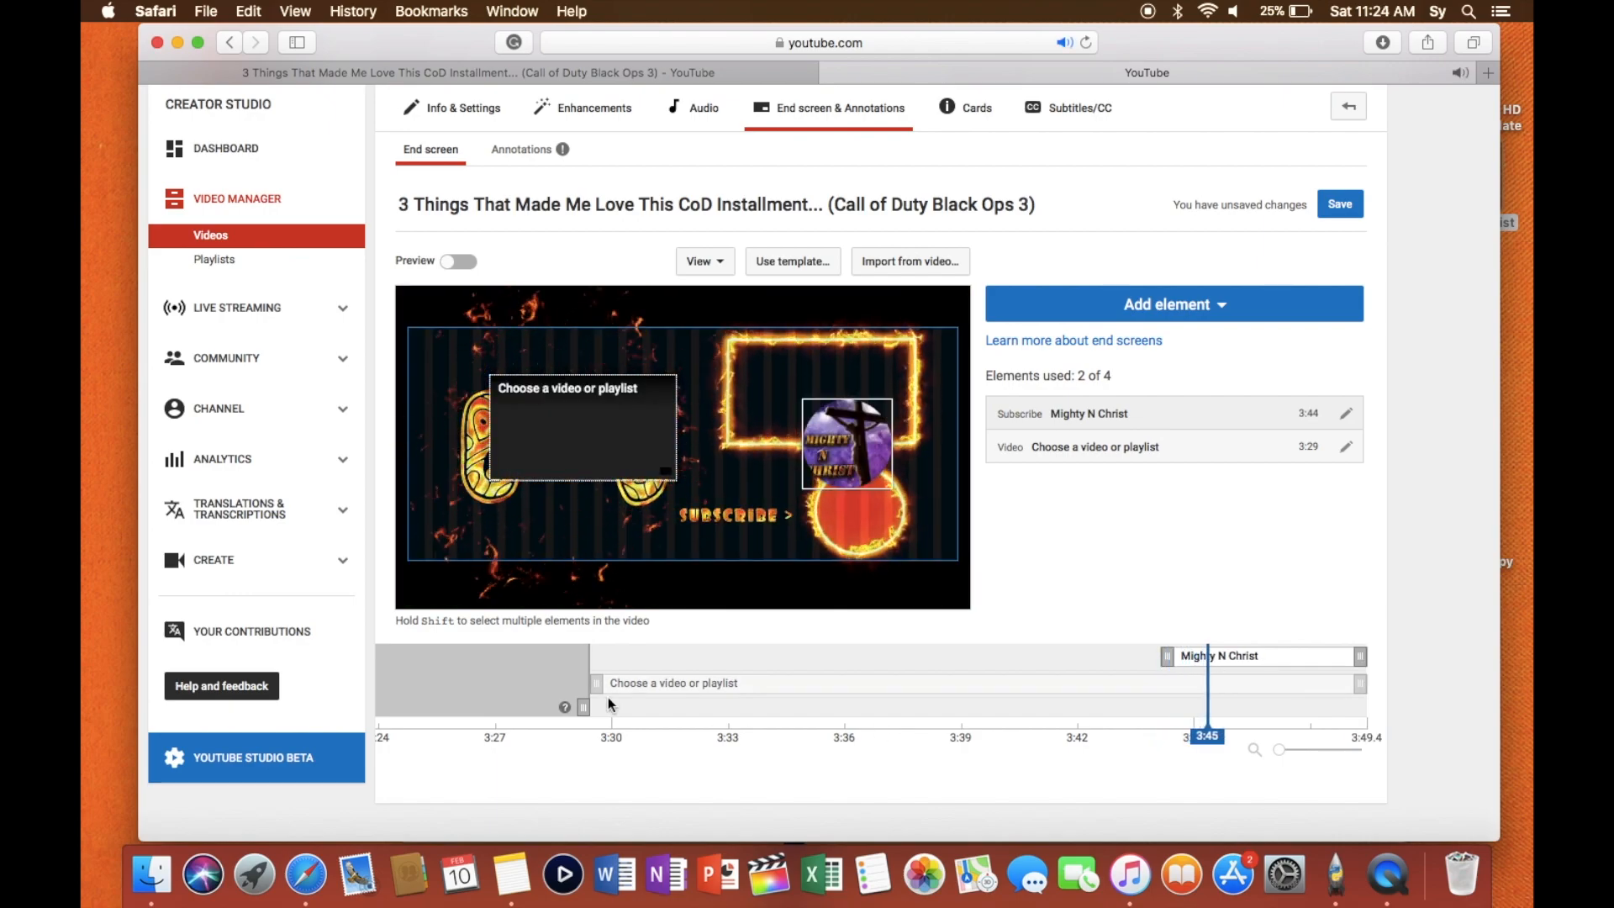
scroll(618, 685, "down", 4)
left_click(432, 443)
left_click_drag(596, 535, 1173, 566)
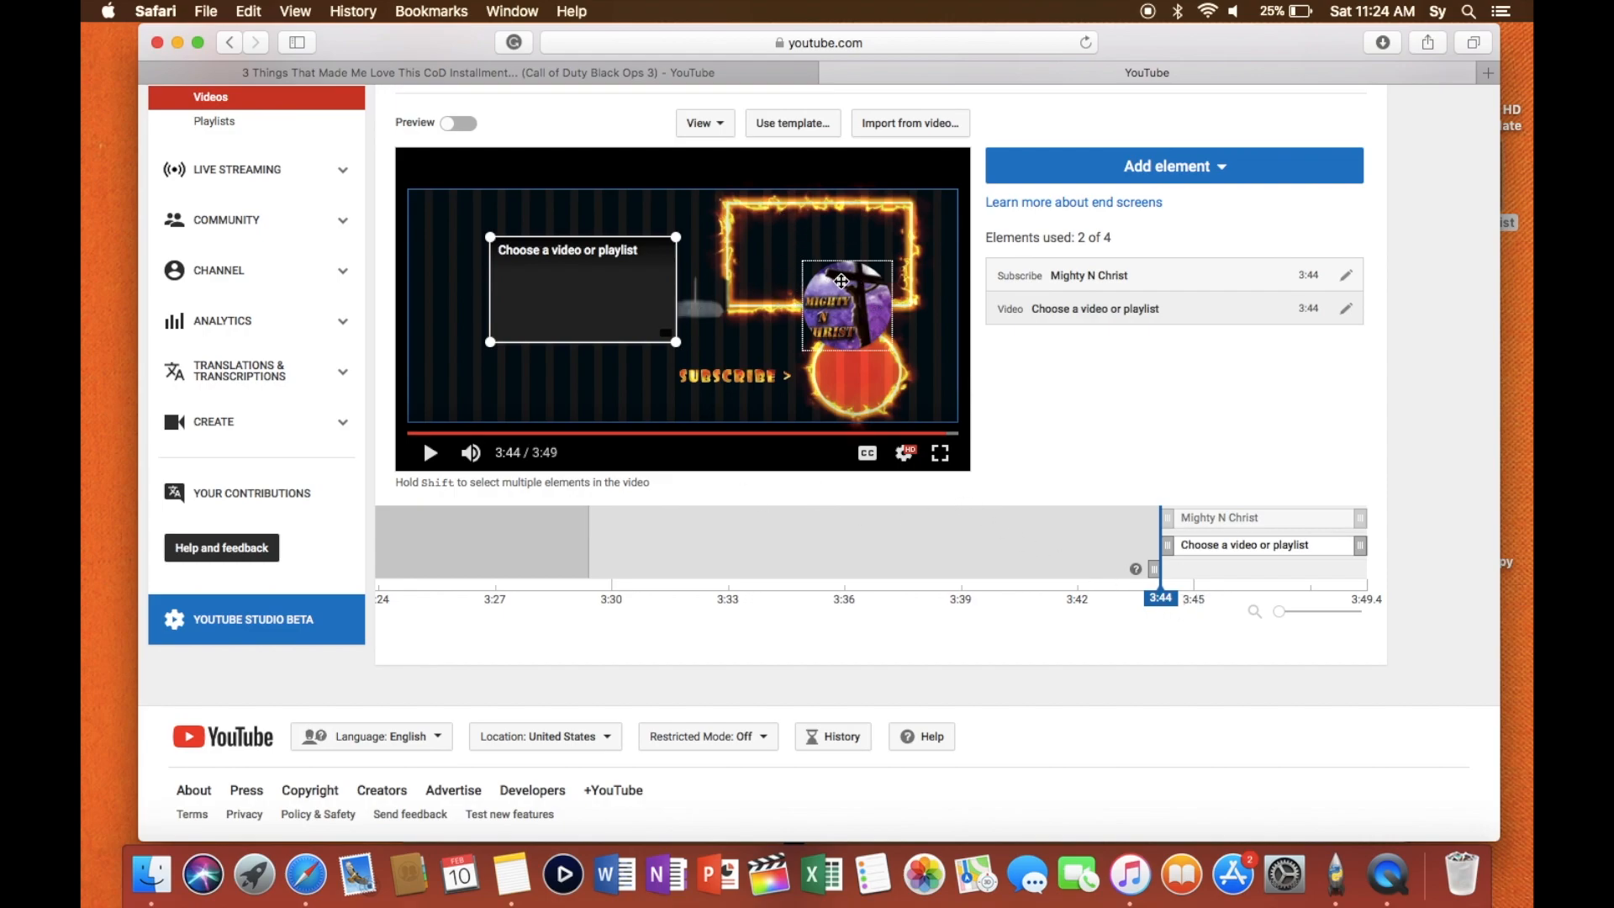
- Fit the subscribe element in the fiery circle and the video element in the fiery rectangle, featuring the most recent upload
left_click_drag(857, 314, 868, 378)
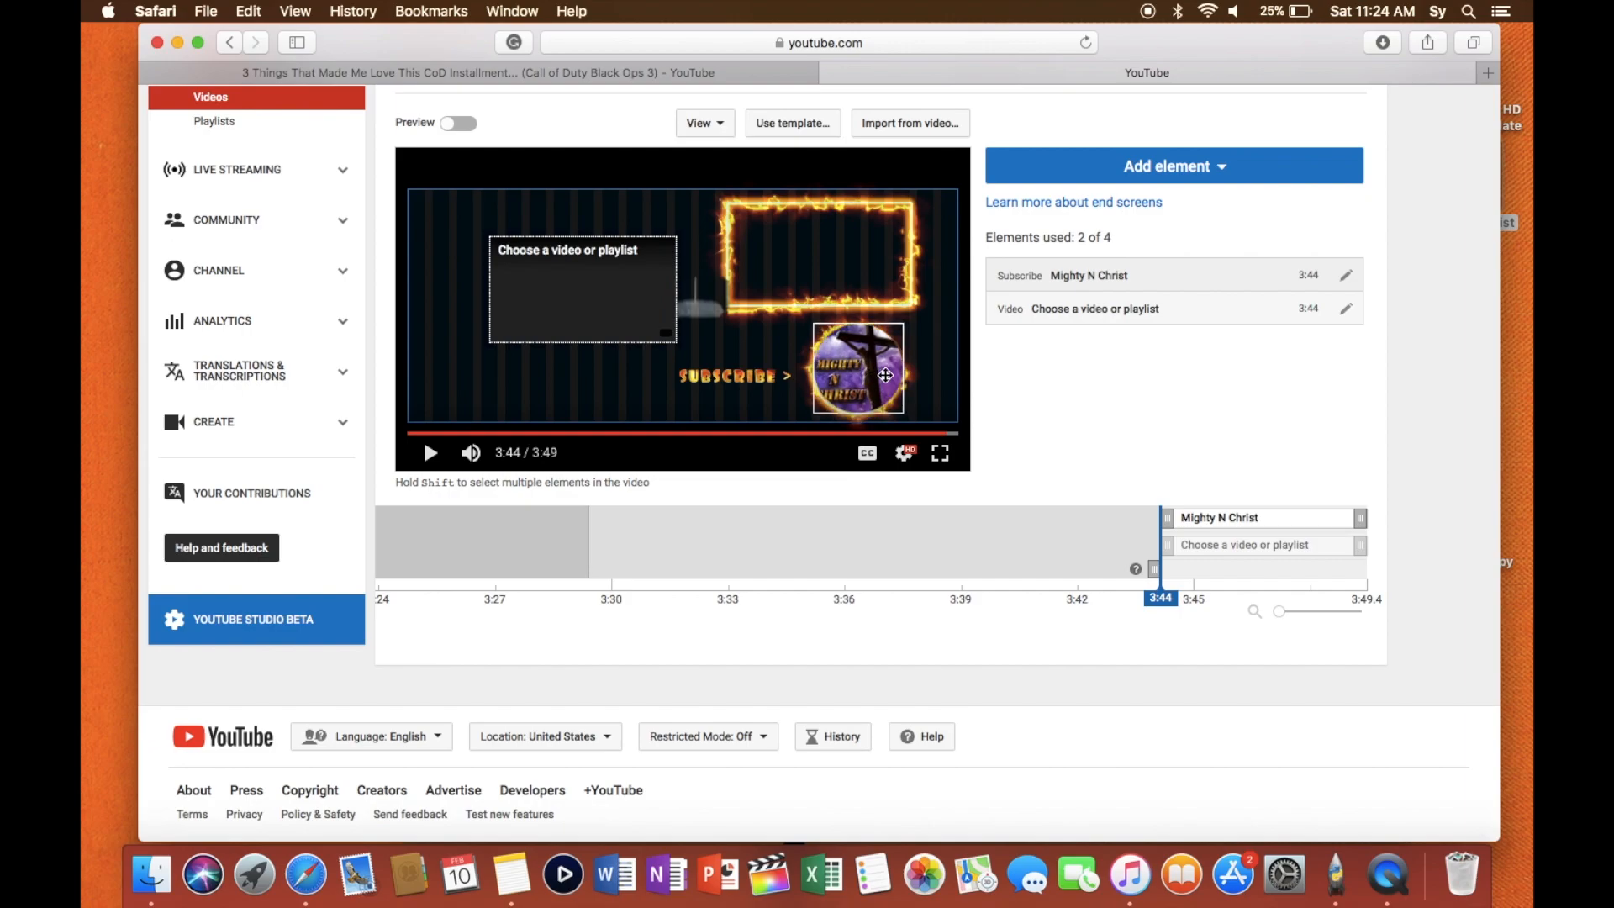
left_click_drag(584, 267, 828, 239)
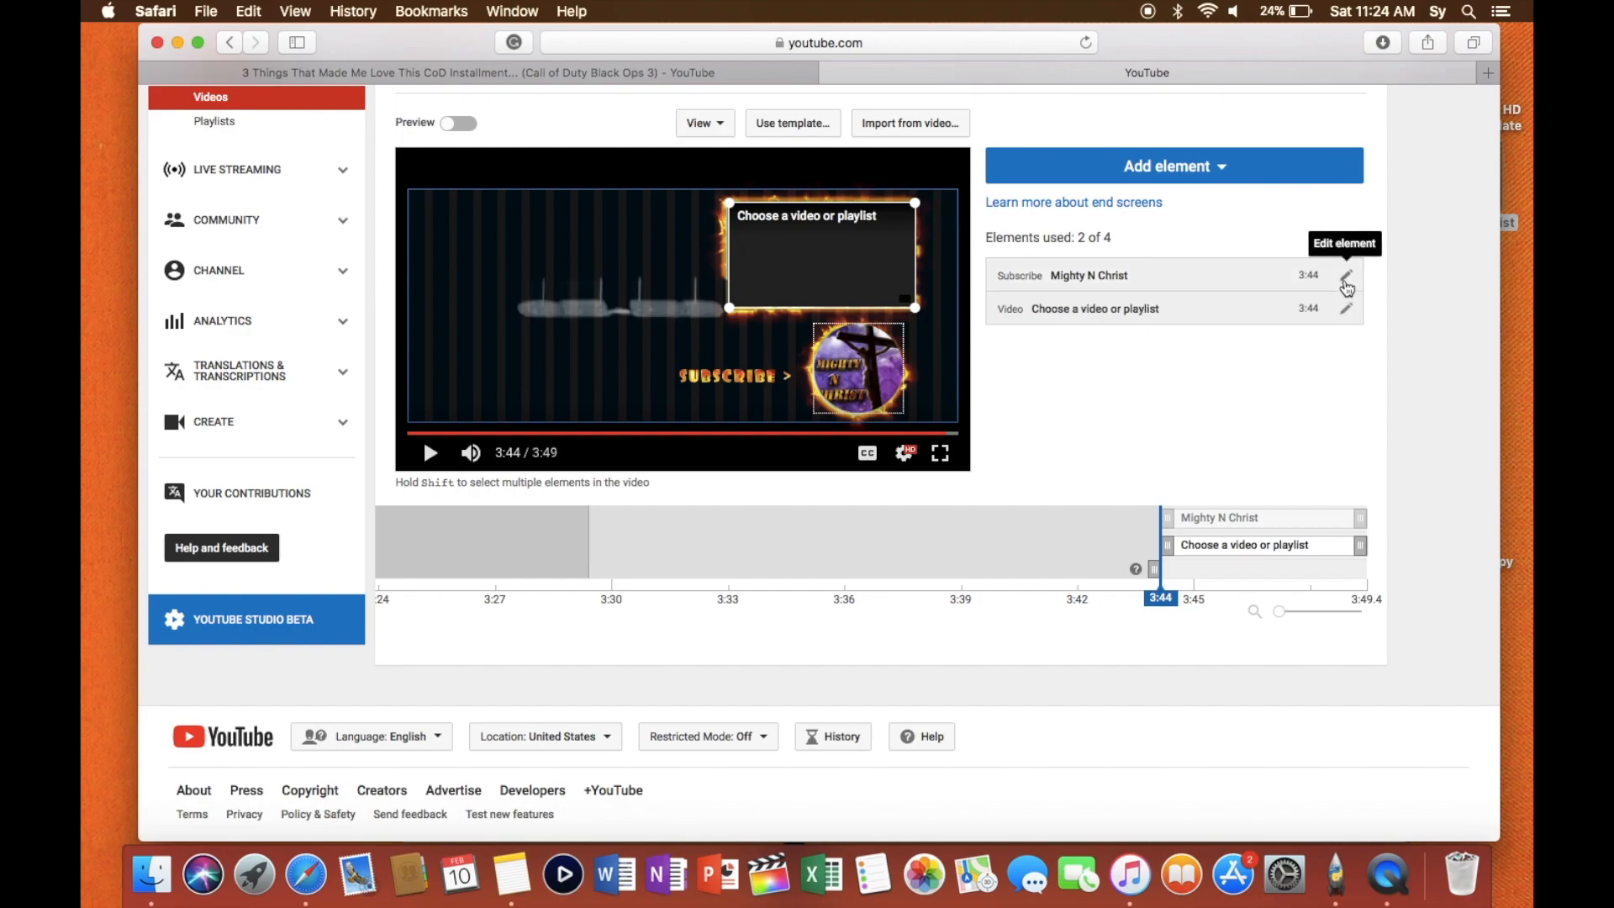
left_click(1347, 308)
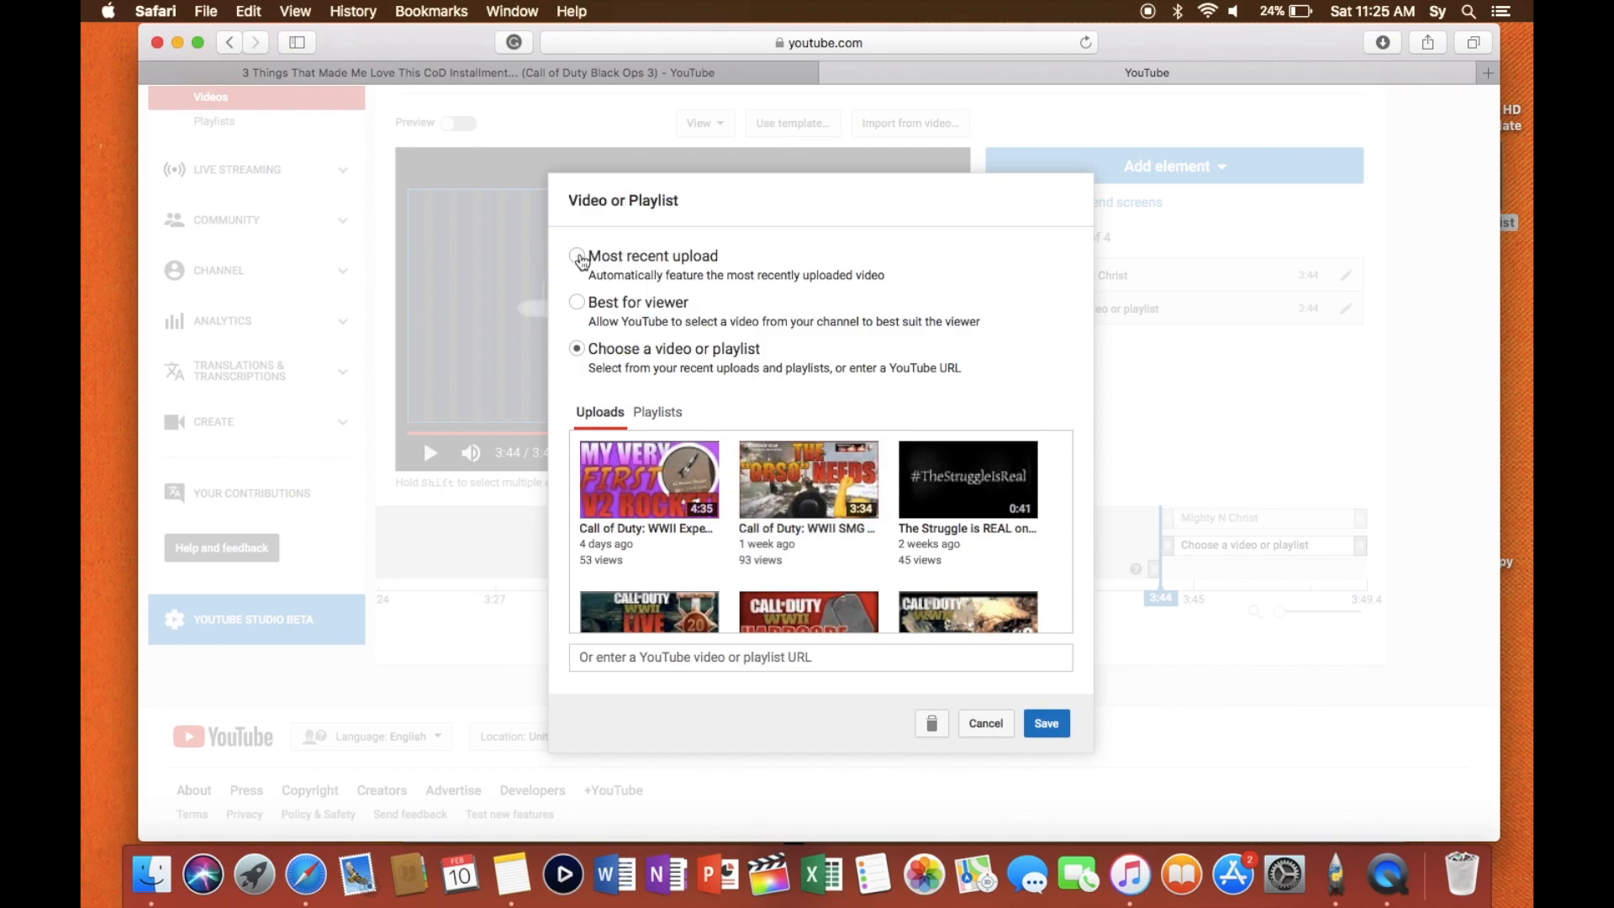
left_click(579, 257)
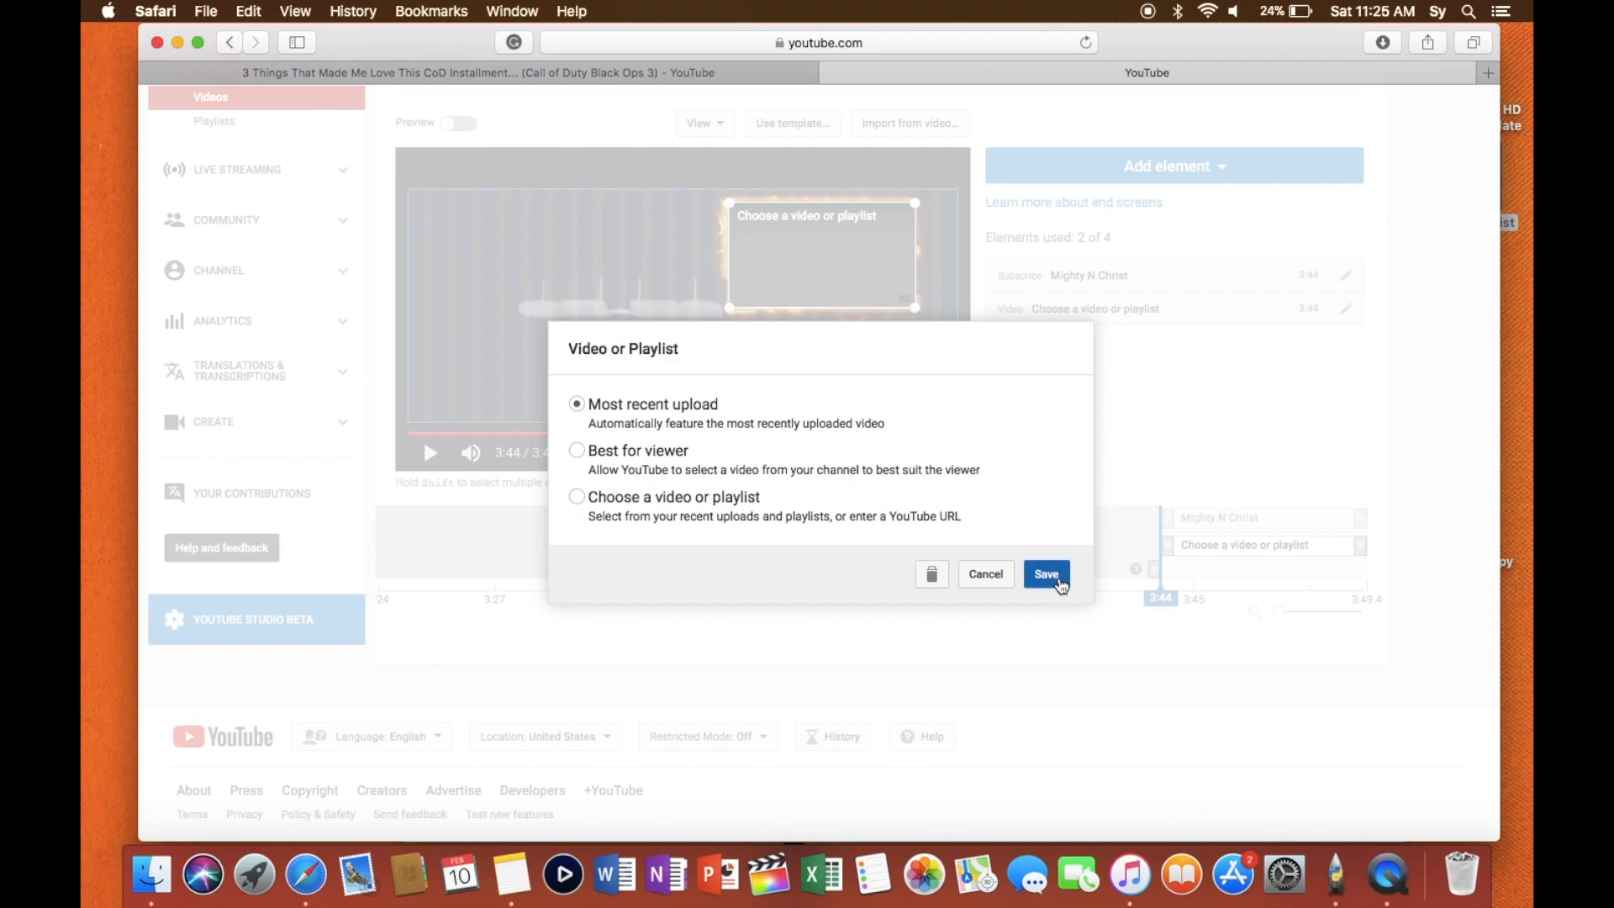
left_click(1046, 575)
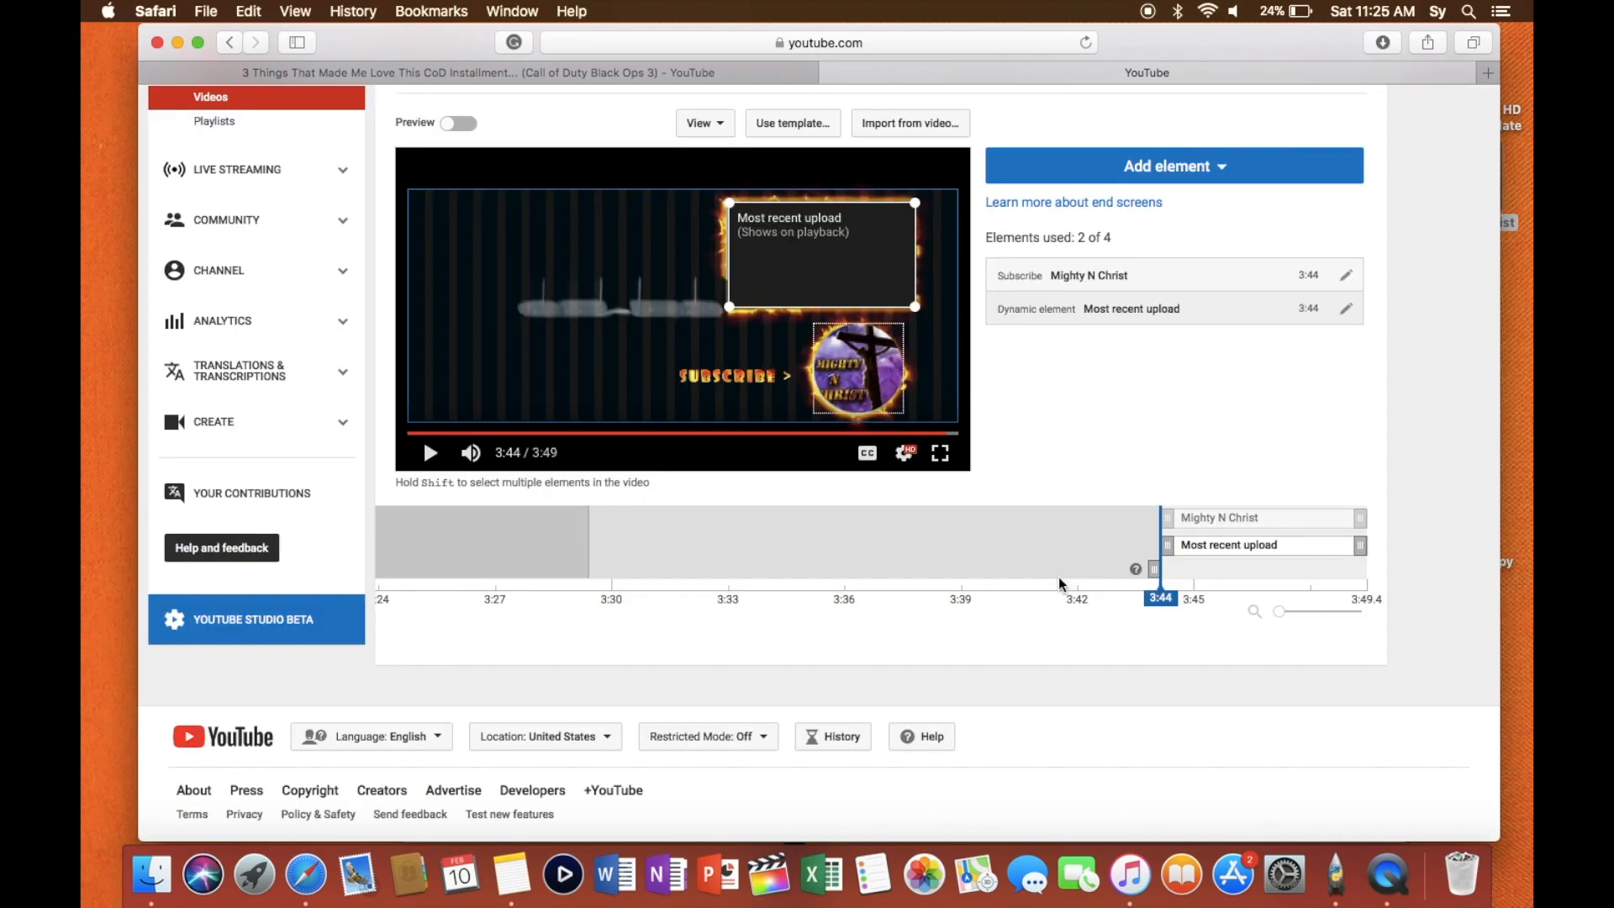
- Play the end screen in preview mode from 3:38 and pause it at 3:47 to check both elements
key("XF86AudioRaiseVolume")
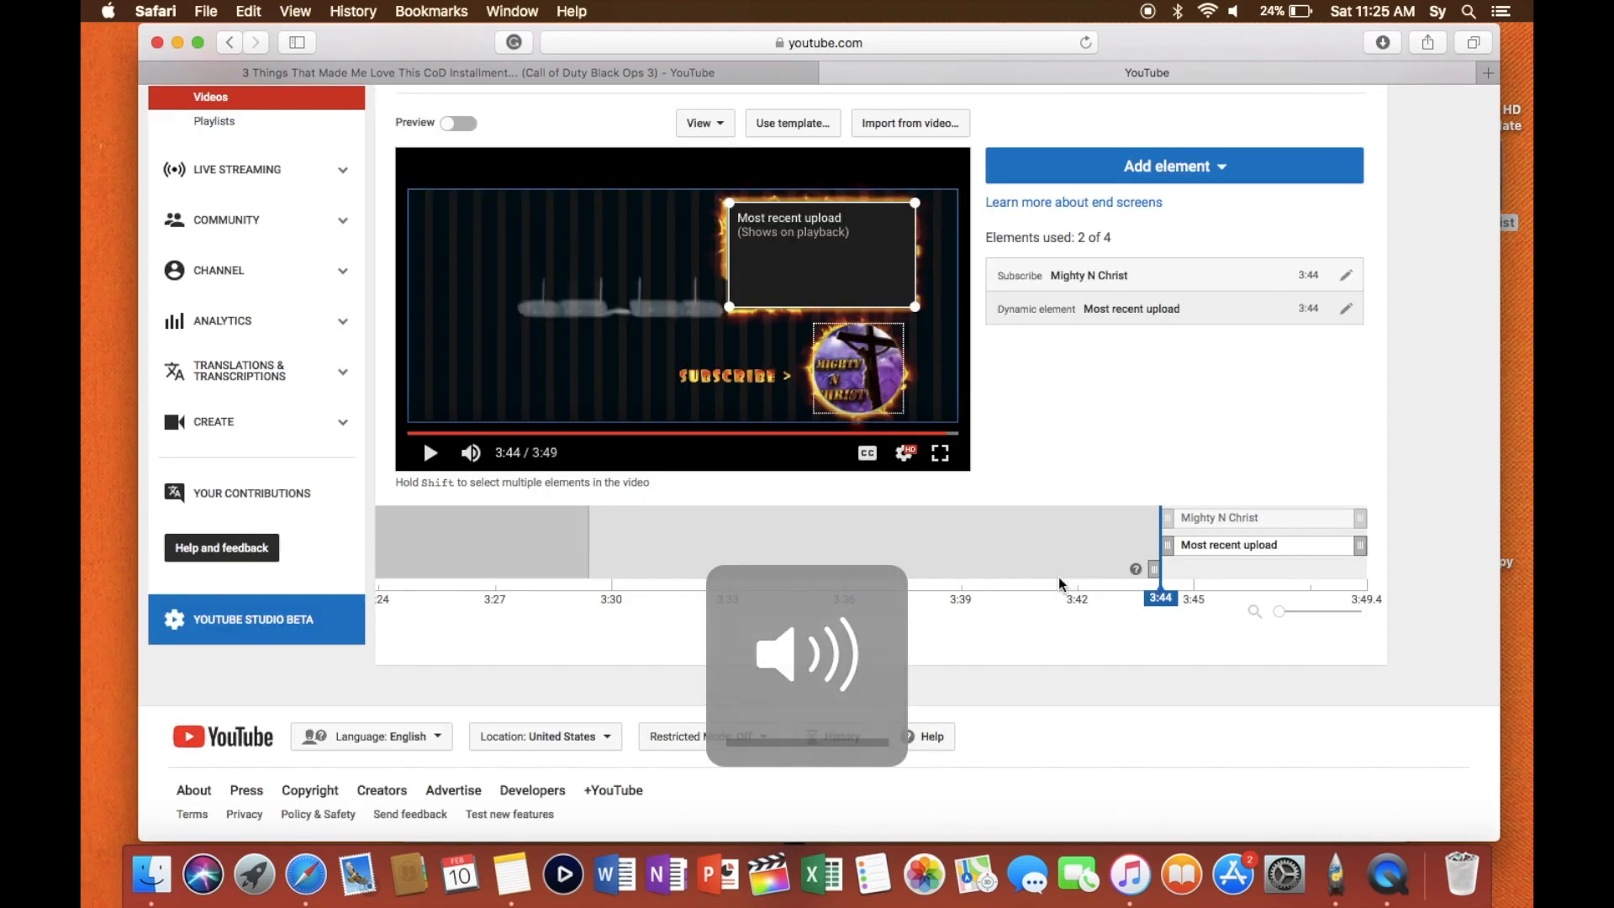
scroll(1274, 409, "up", 1)
scroll(1274, 415, "up", 2)
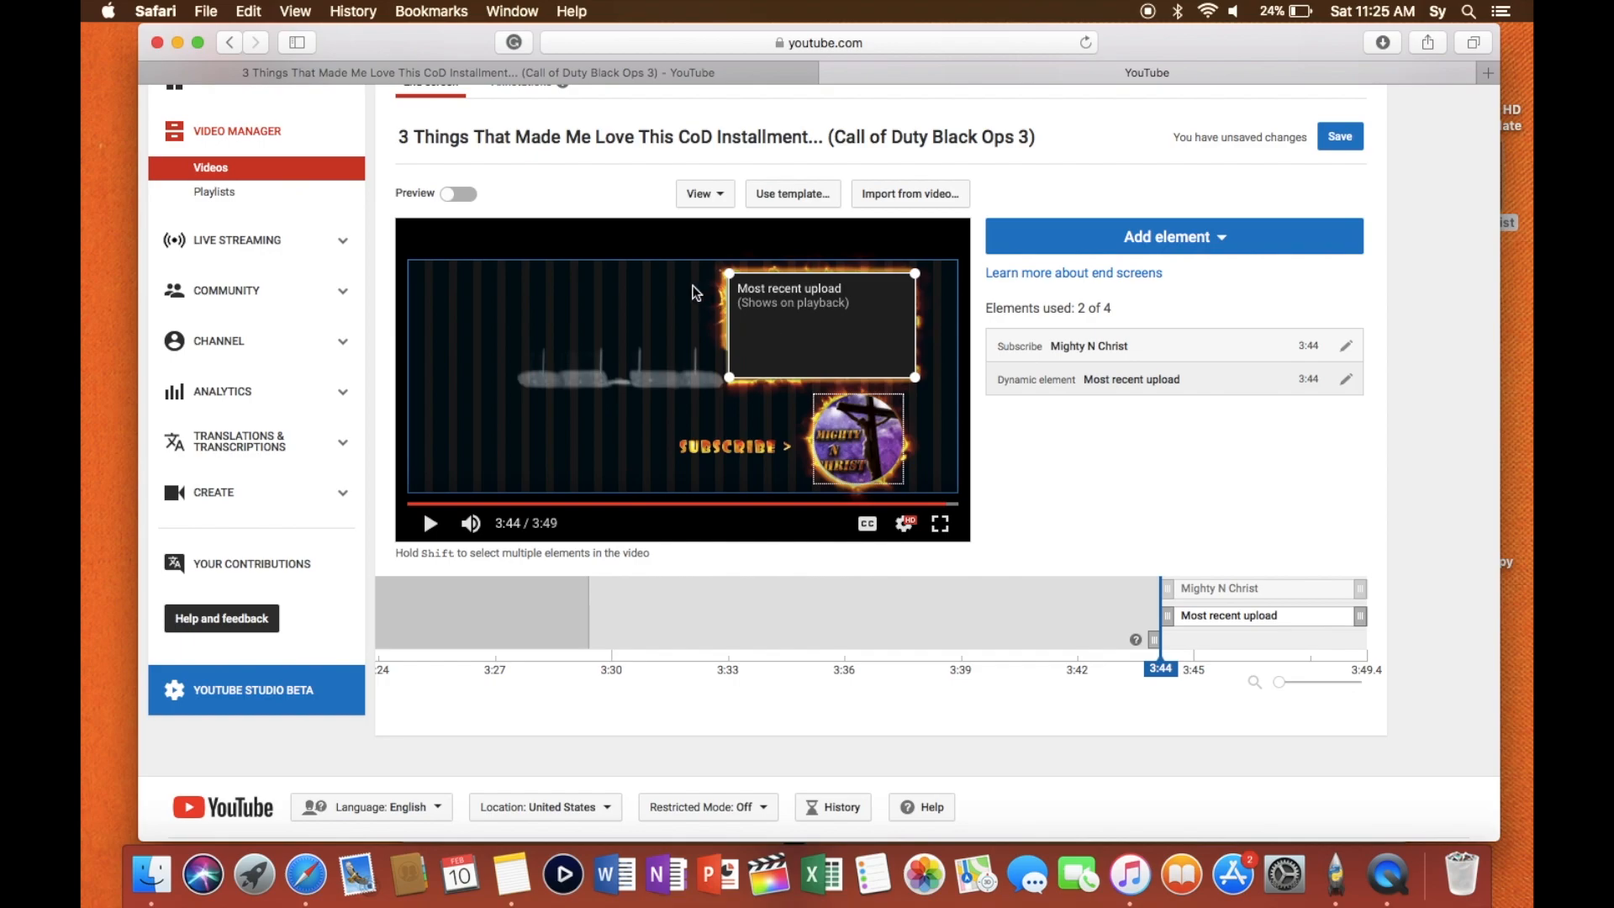
left_click(931, 504)
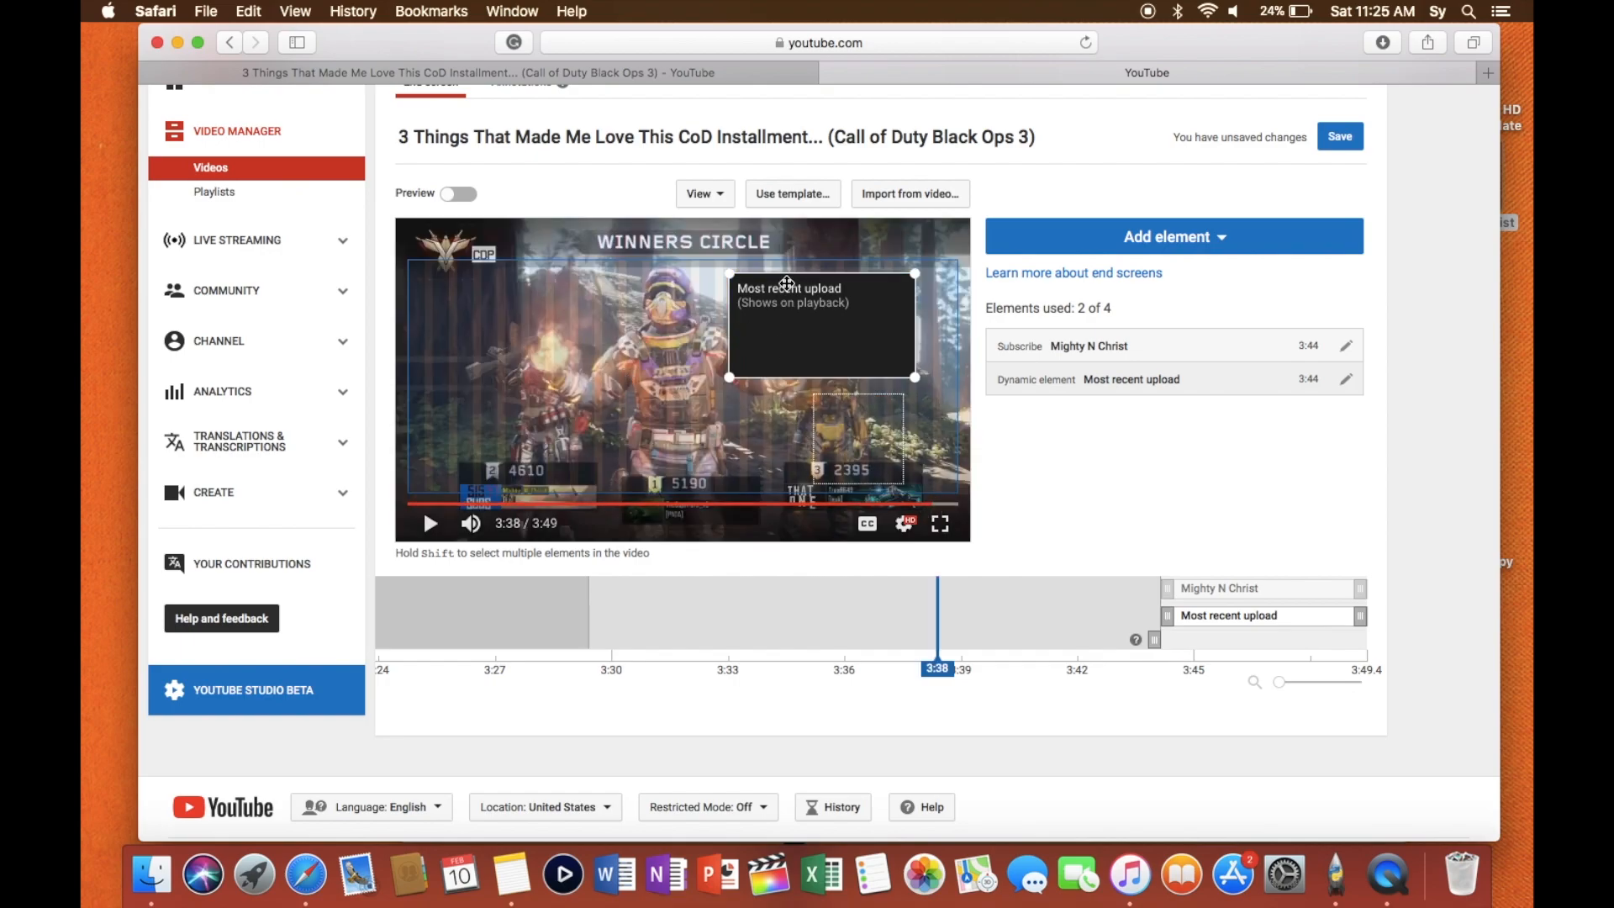
left_click(455, 195)
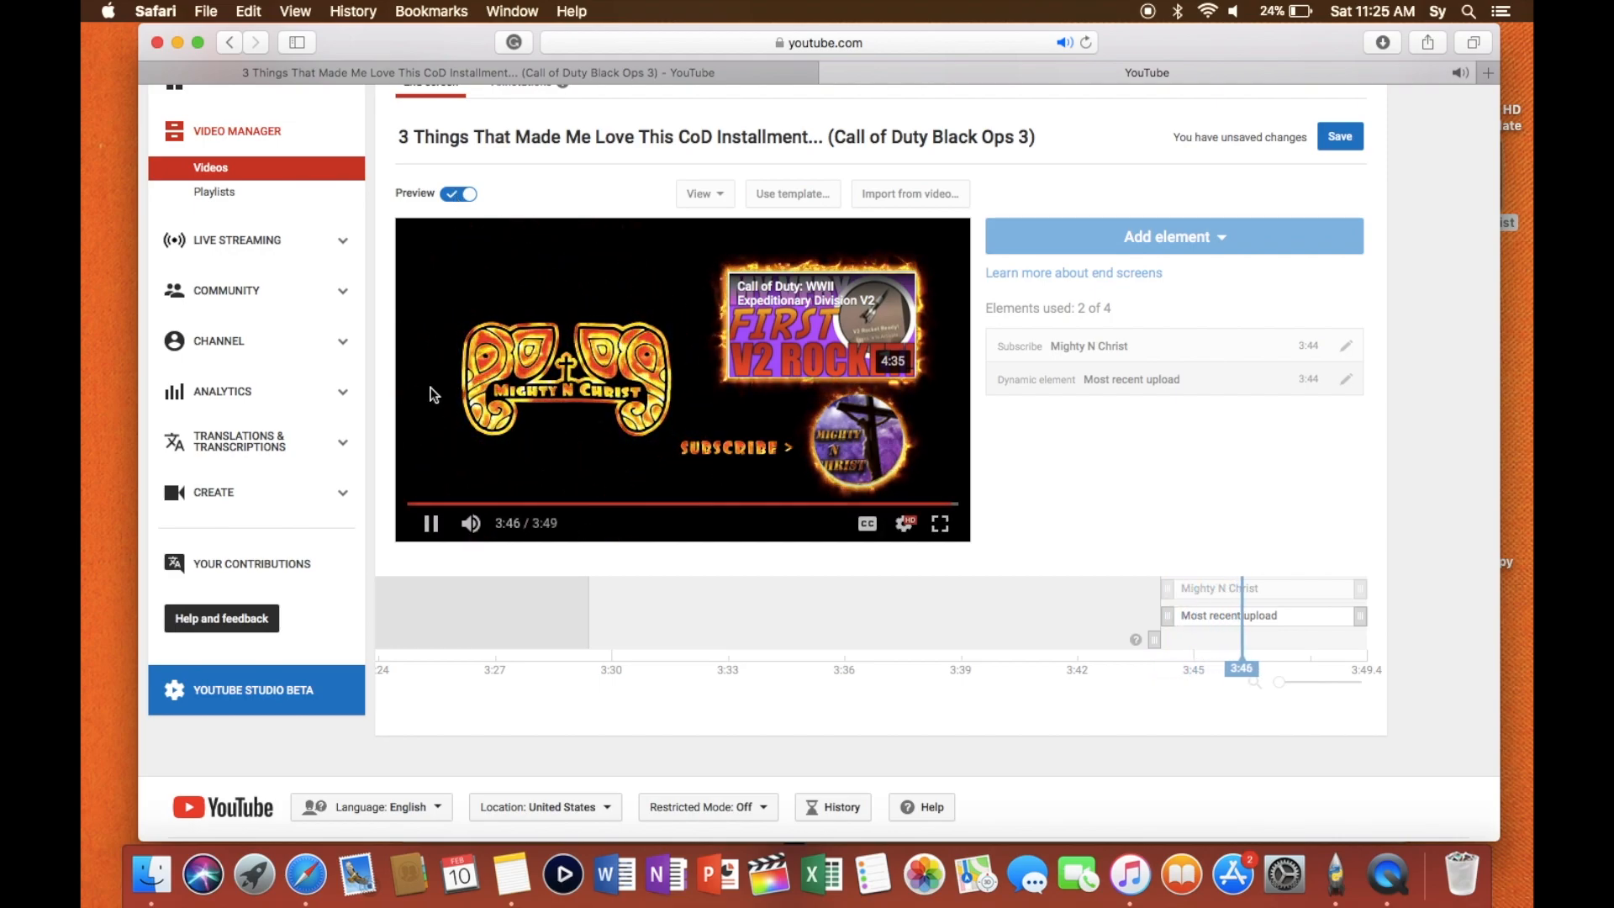
left_click(428, 523)
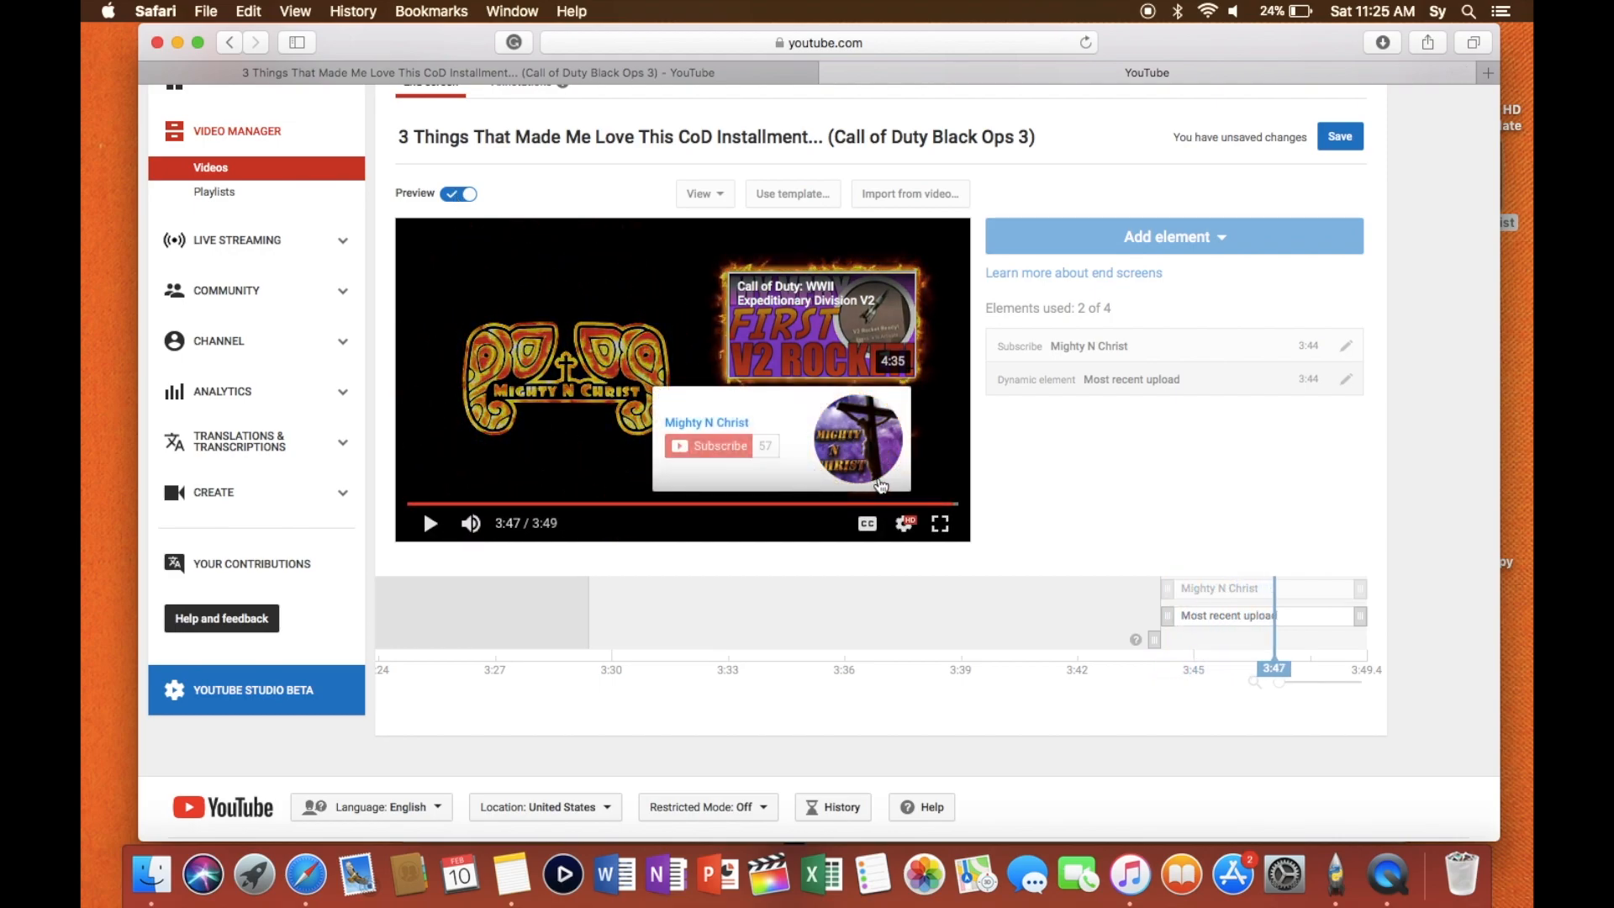